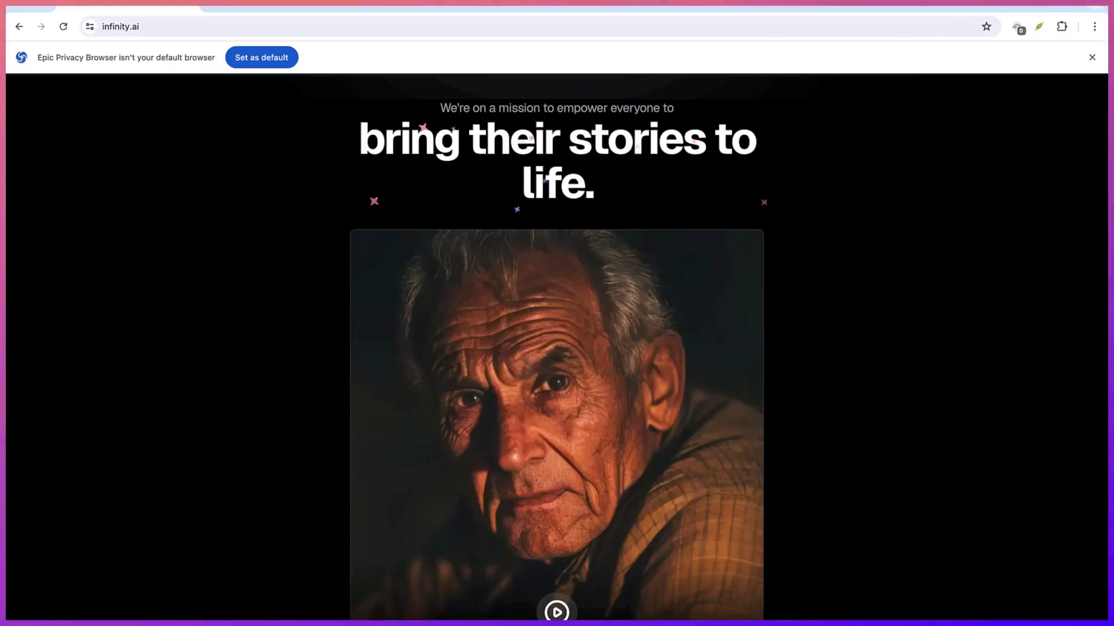
Leave the old Infinity AI page for lemonslice.com via the name-change banner link.
scroll(557, 348, "up", 10)
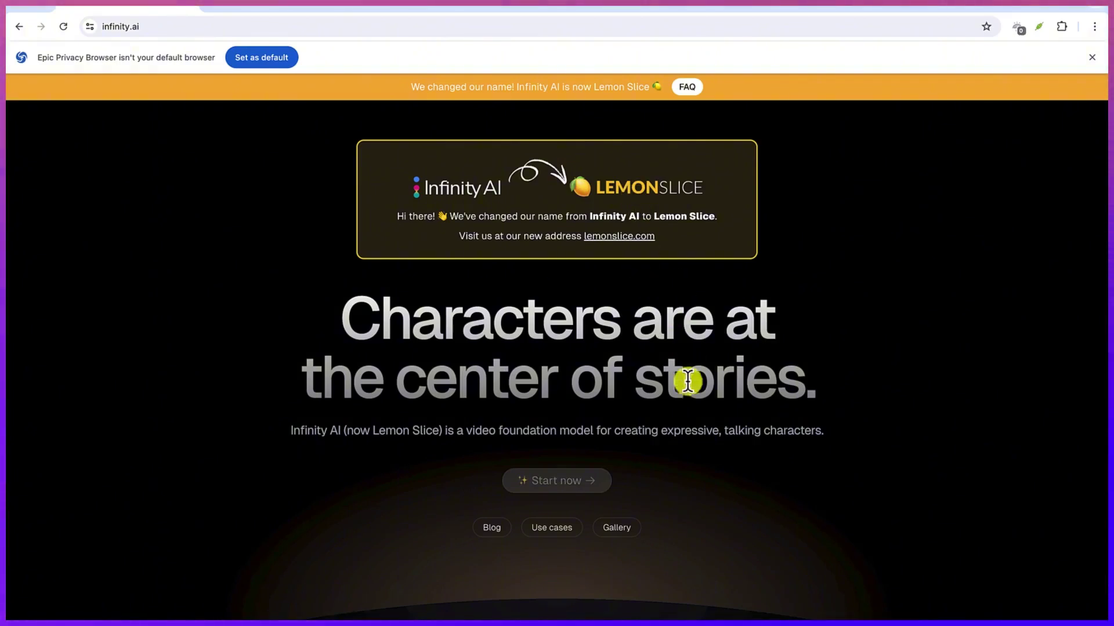
left_click(149, 24)
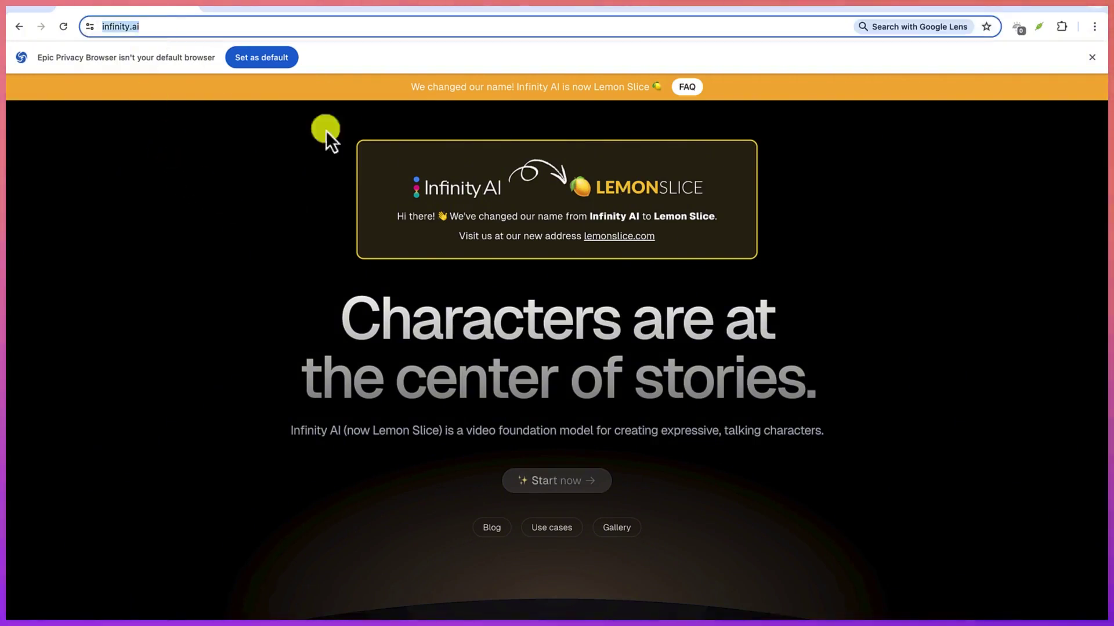
left_click(619, 237)
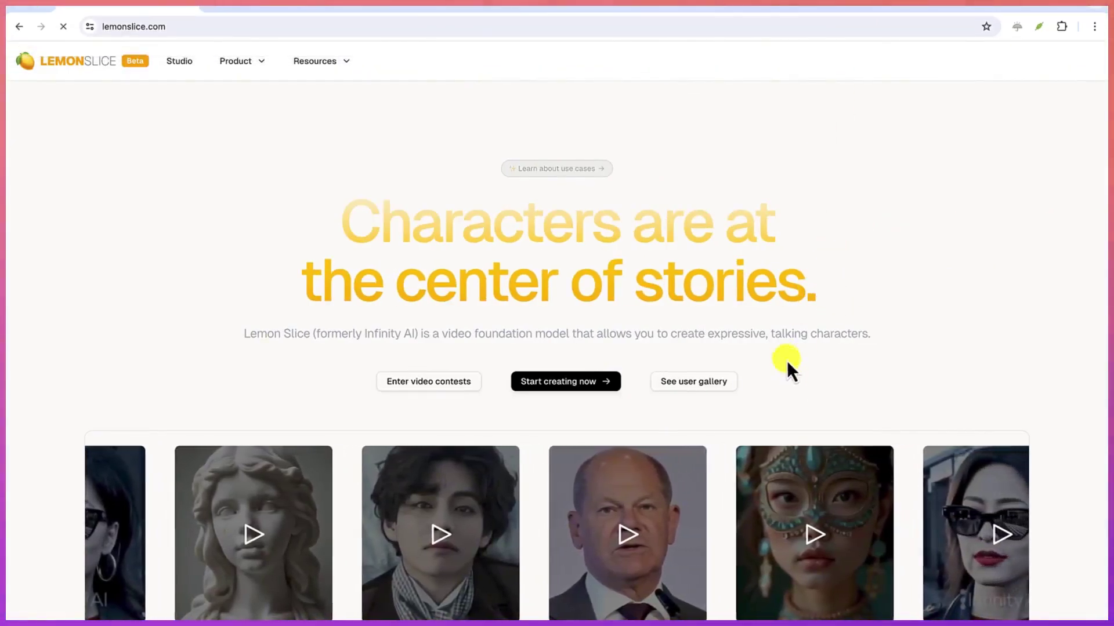
Scroll the lemonslice.com homepage down to Infinite characters, then go to the Studio page.
scroll(787, 360, "down", 3)
scroll(785, 356, "down", 10)
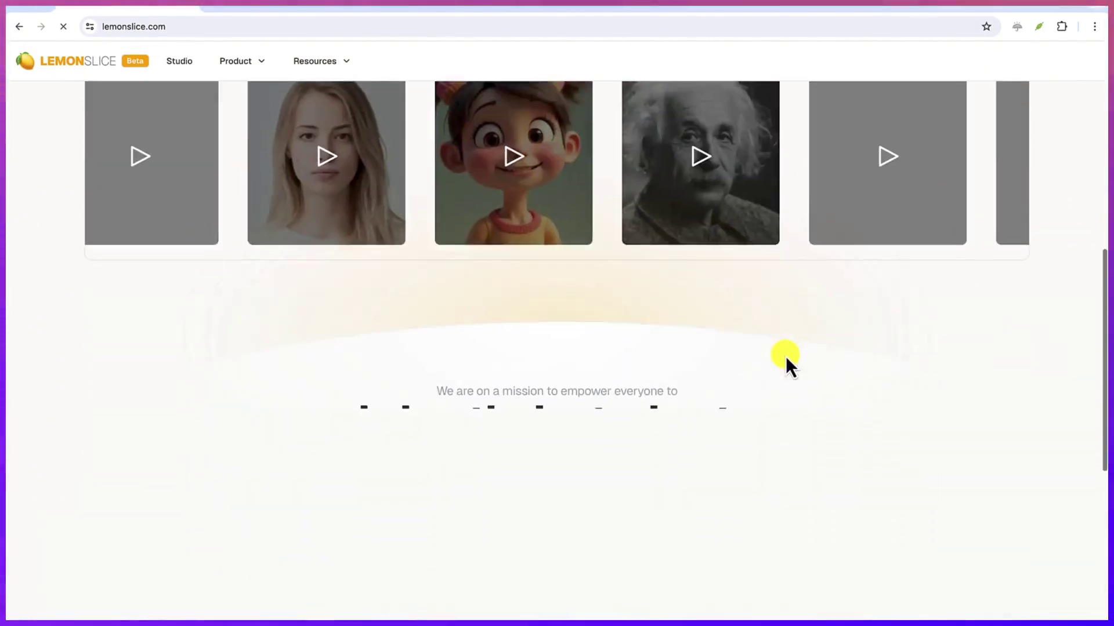
scroll(787, 359, "down", 5)
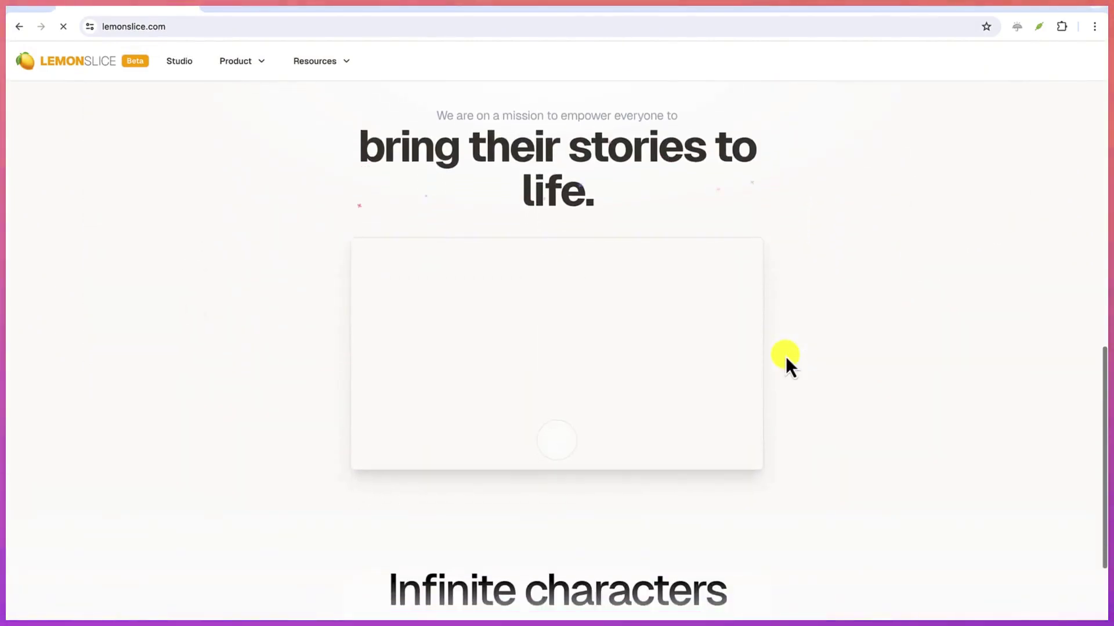
scroll(785, 356, "down", 1)
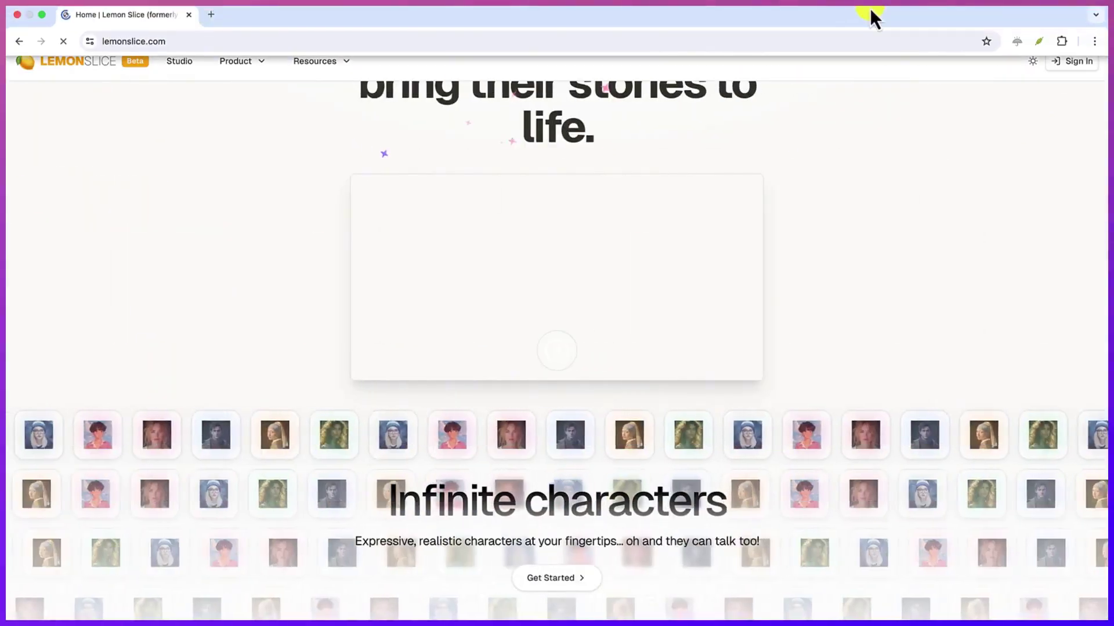
left_click(842, 6)
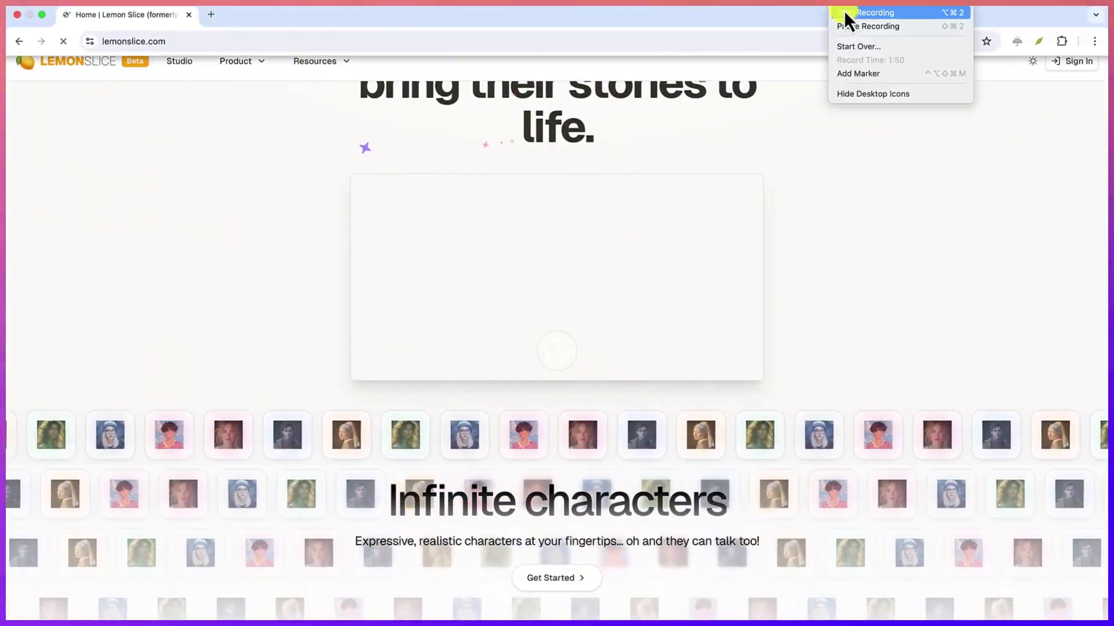
left_click(848, 27)
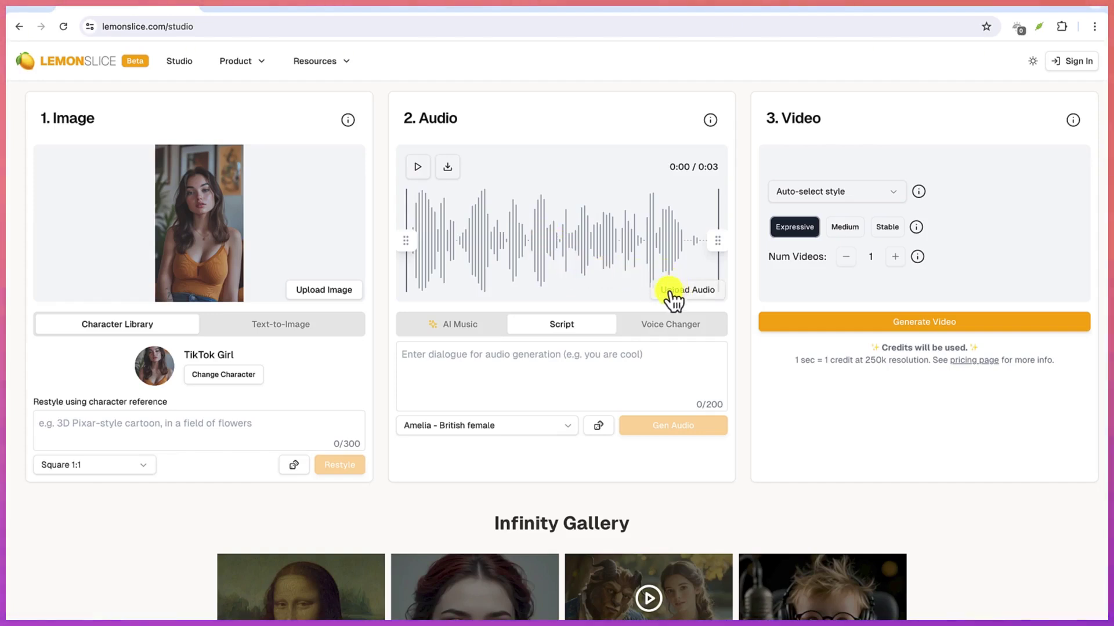
left_click(510, 364)
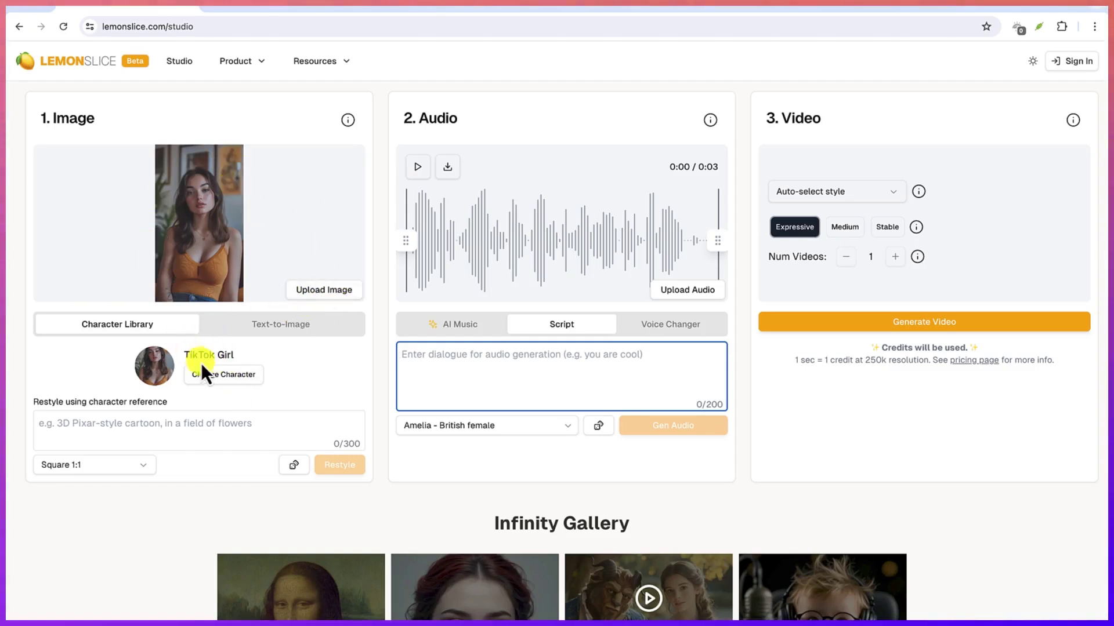
Open the character library in place of TikTok Girl and scroll through the preset characters.
left_click(230, 384)
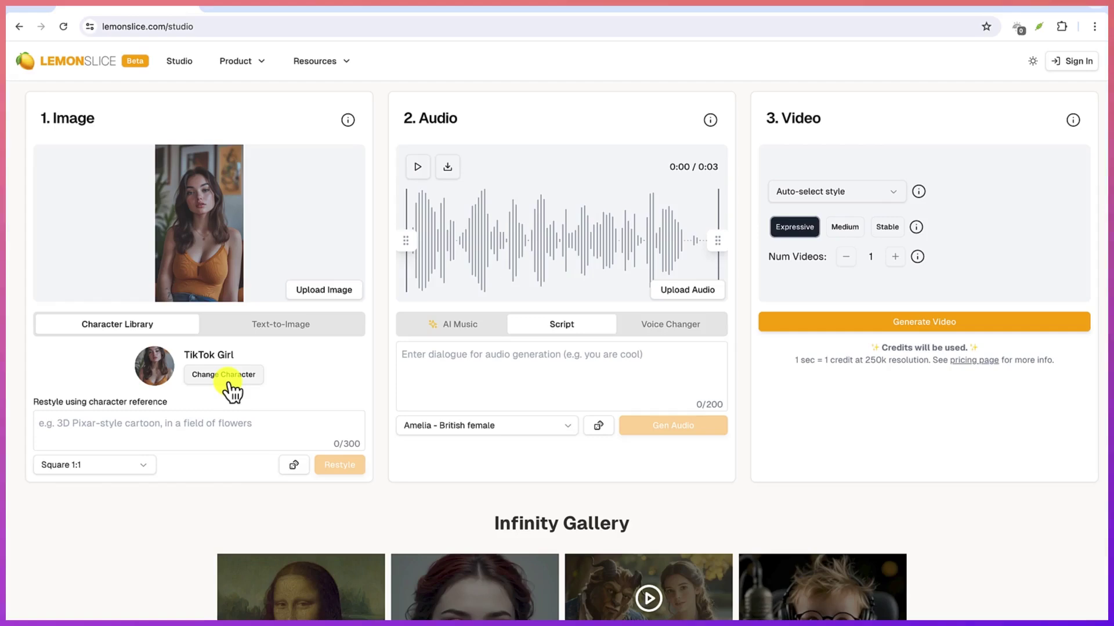
left_click(231, 384)
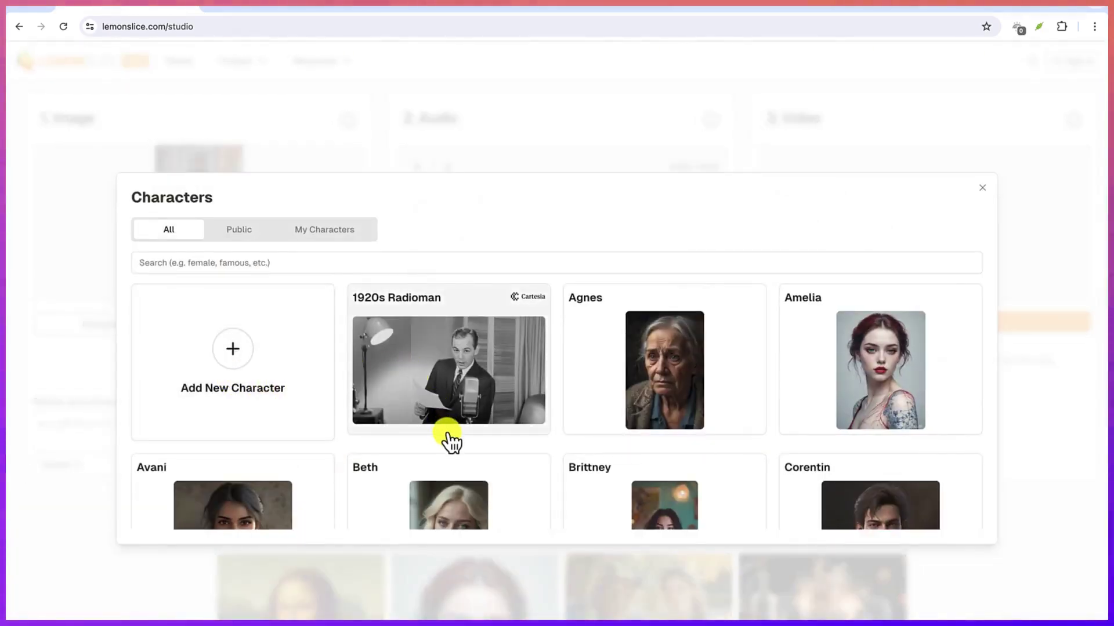
scroll(449, 442, "down", 1)
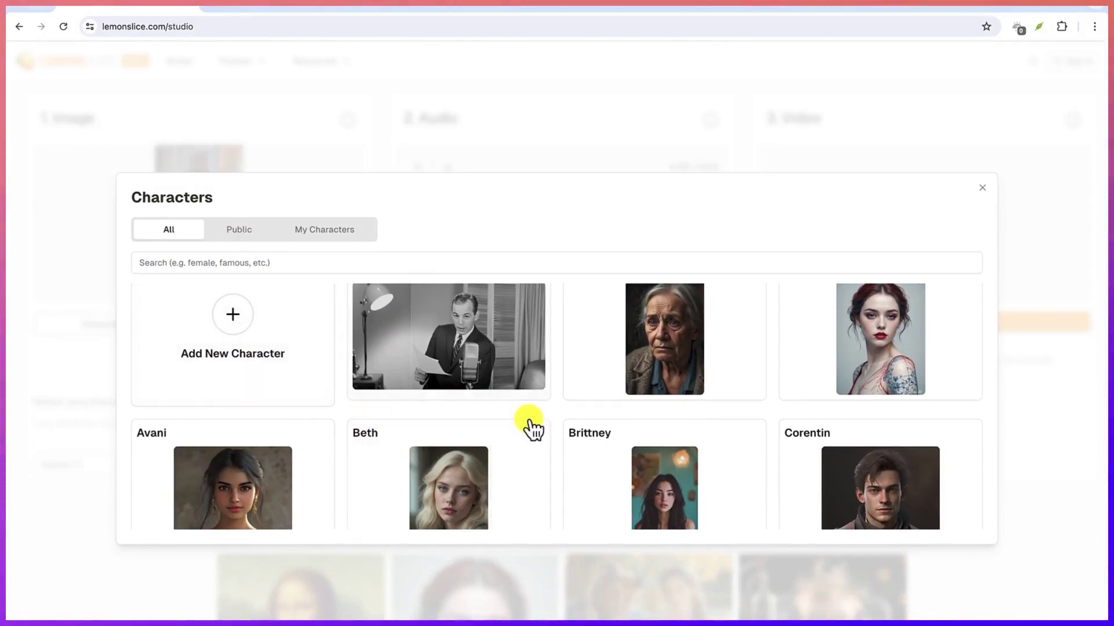
scroll(530, 428, "down", 4)
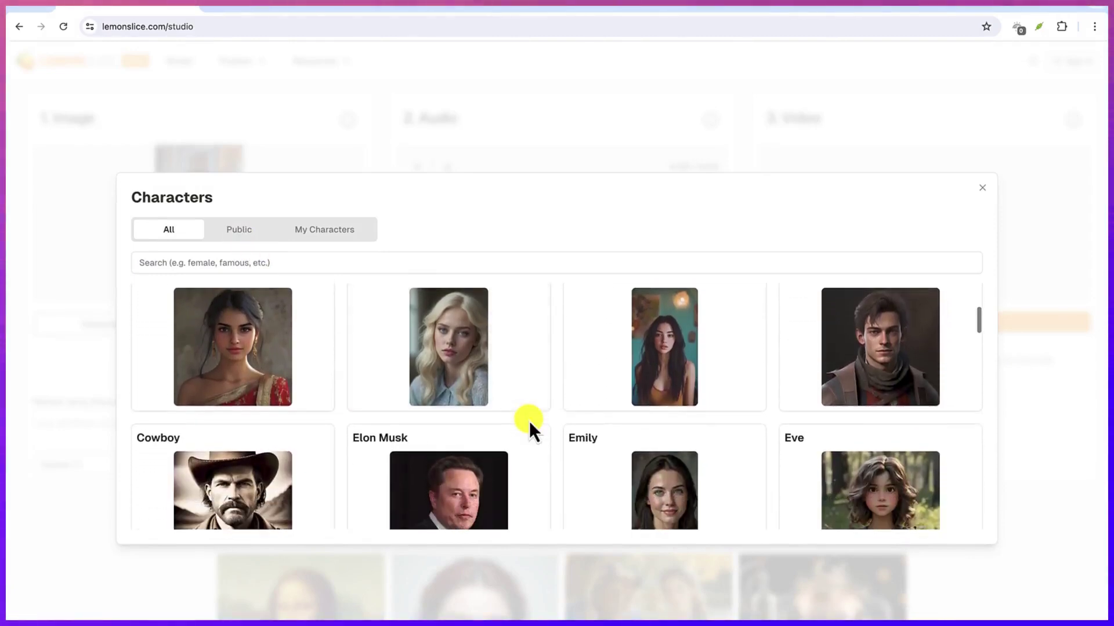
scroll(529, 420, "down", 4)
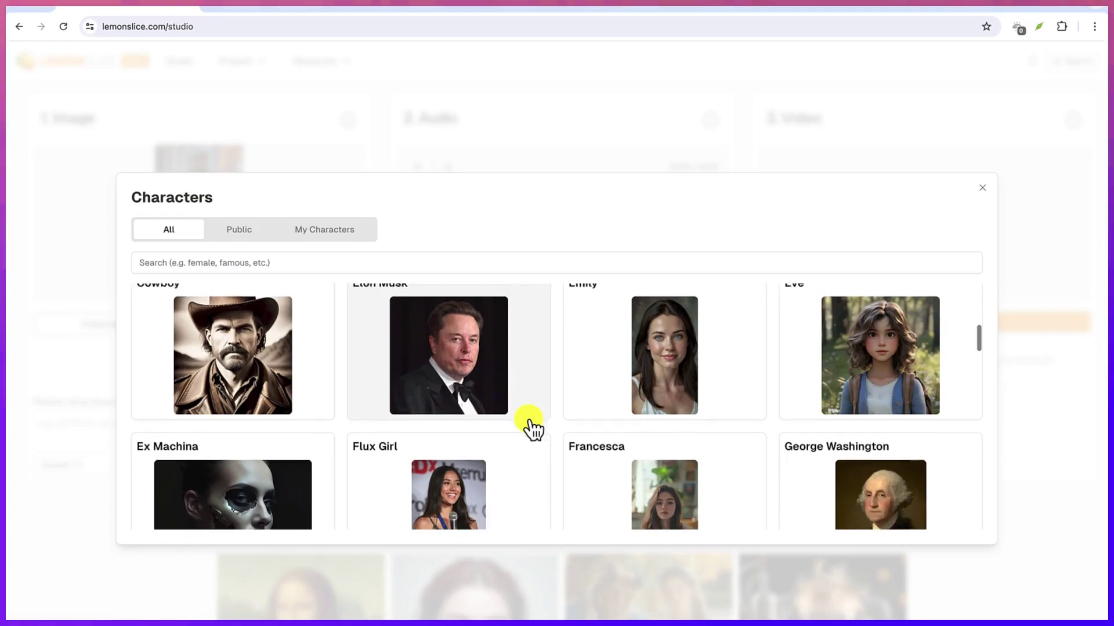
scroll(529, 420, "down", 4)
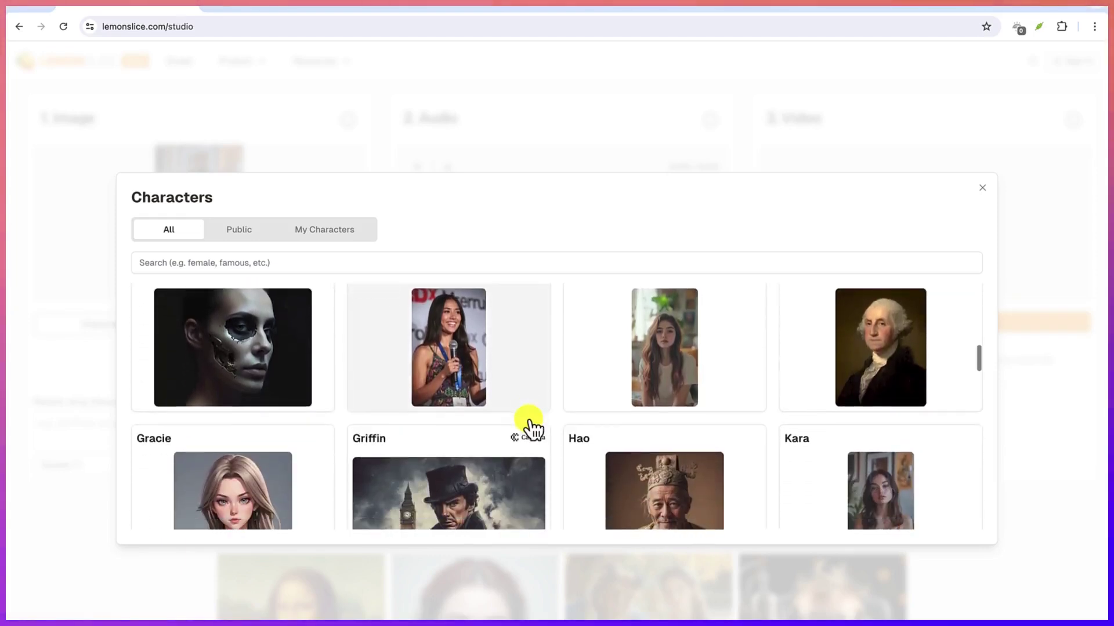
scroll(531, 428, "down", 2)
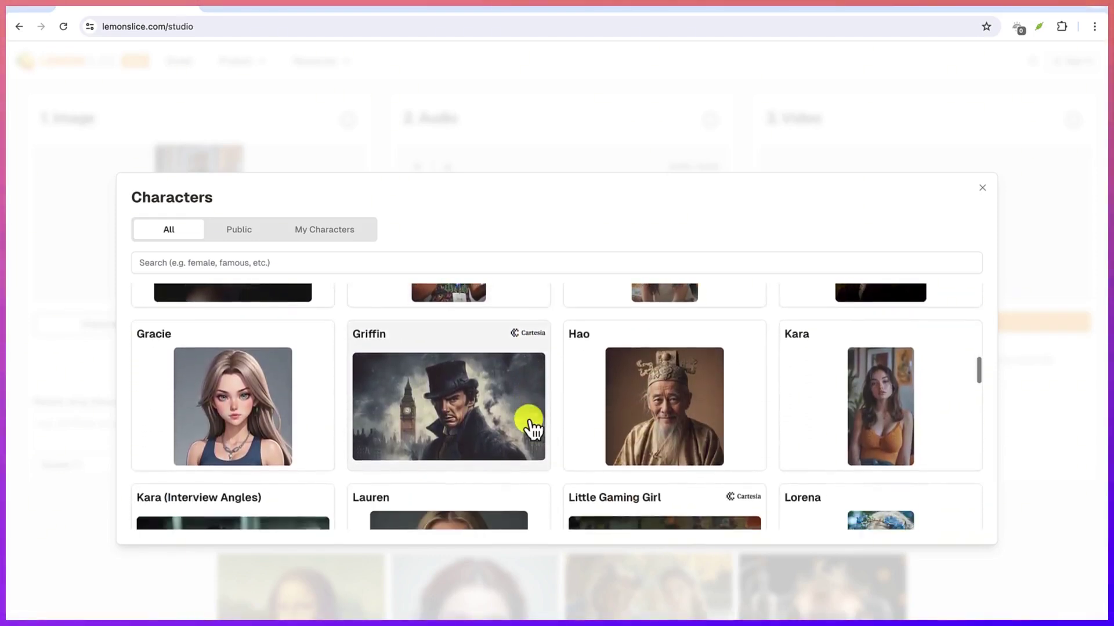
scroll(531, 426, "up", 1)
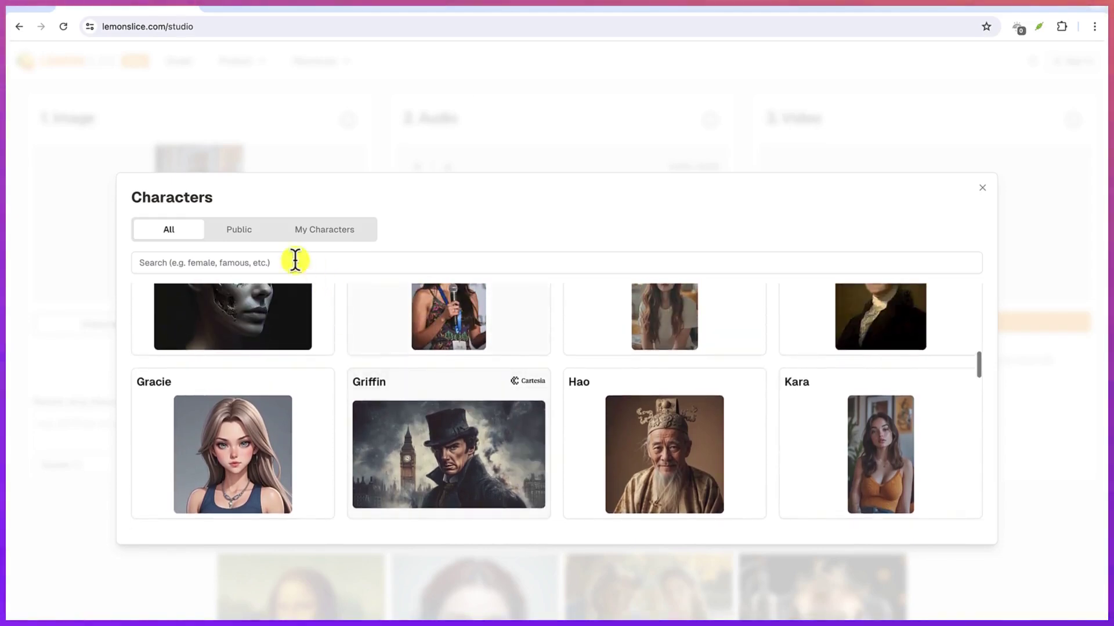
Check the Public and My Characters tabs, then return to All and scroll to Hao.
left_click(250, 232)
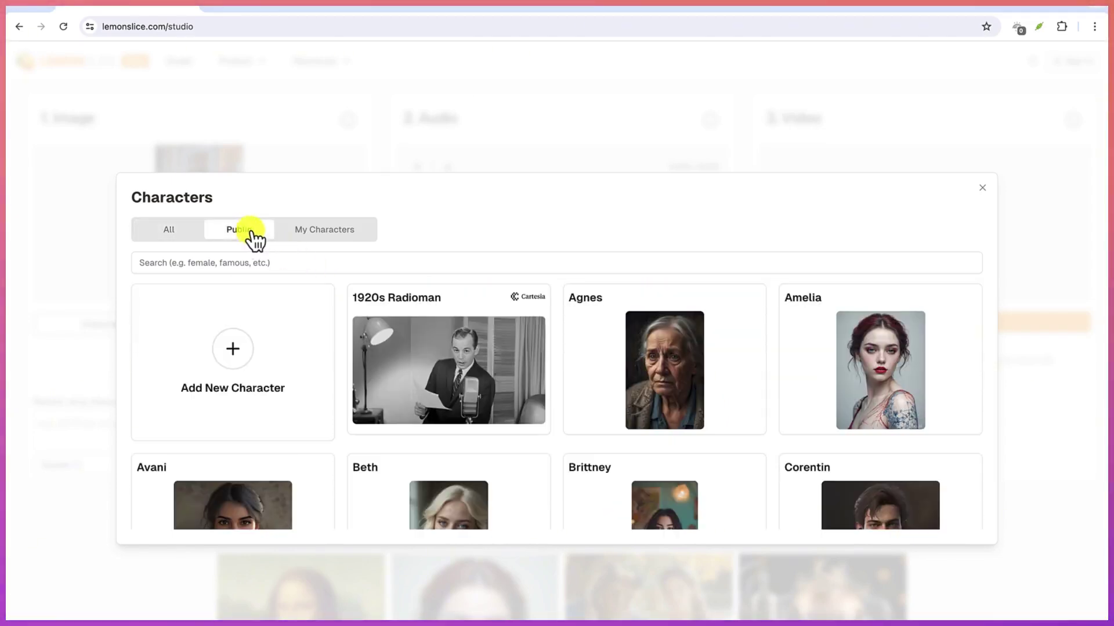
left_click(319, 232)
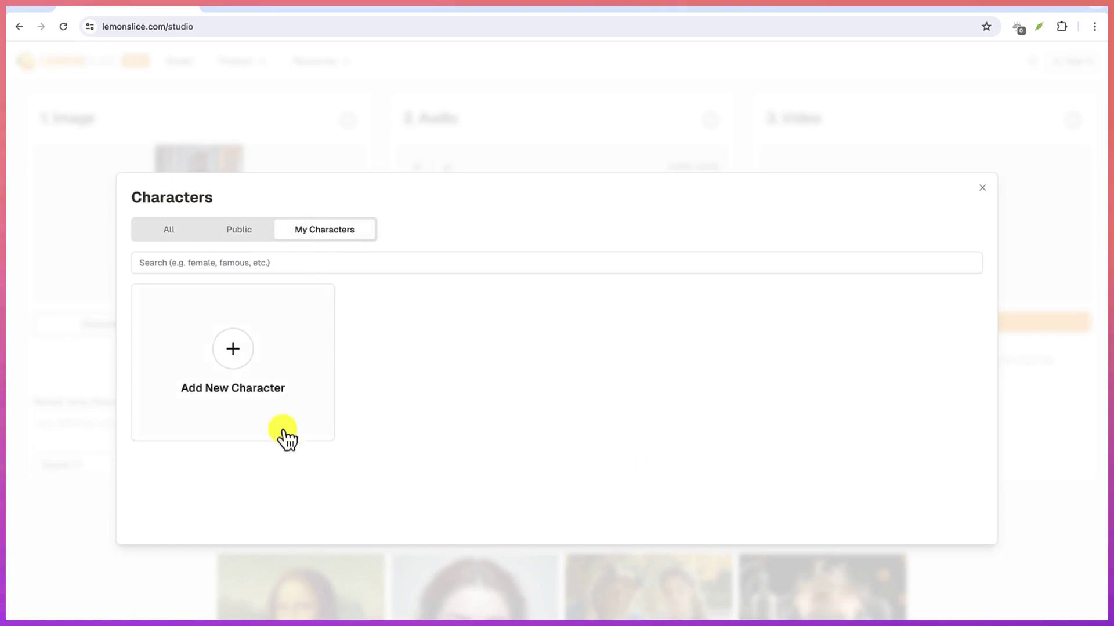
left_click(151, 235)
scroll(577, 472, "down", 5)
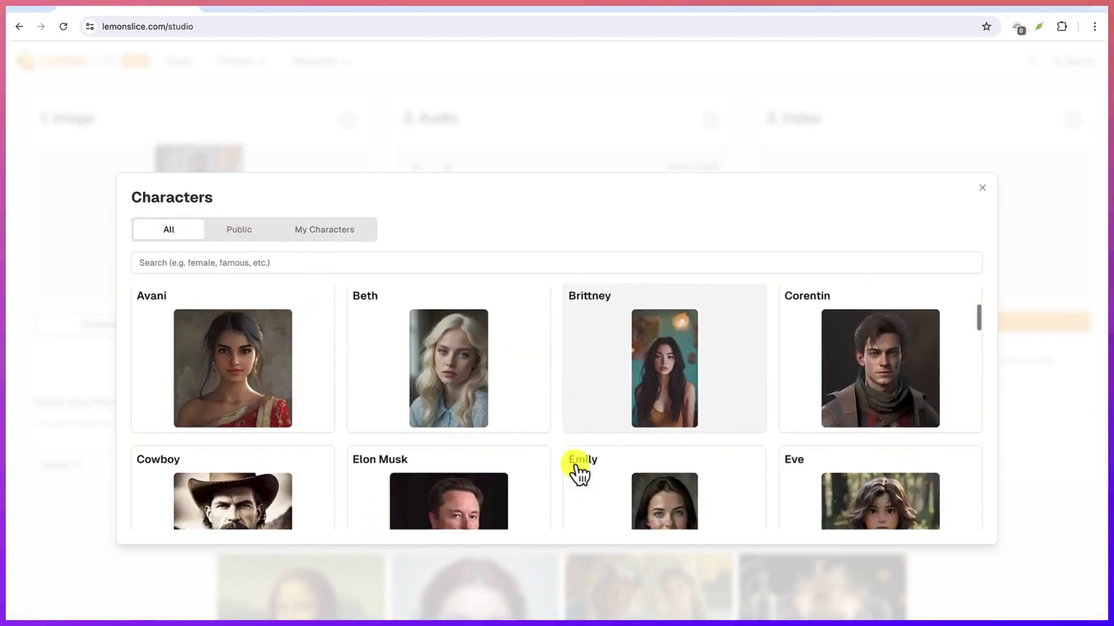
scroll(578, 472, "down", 4)
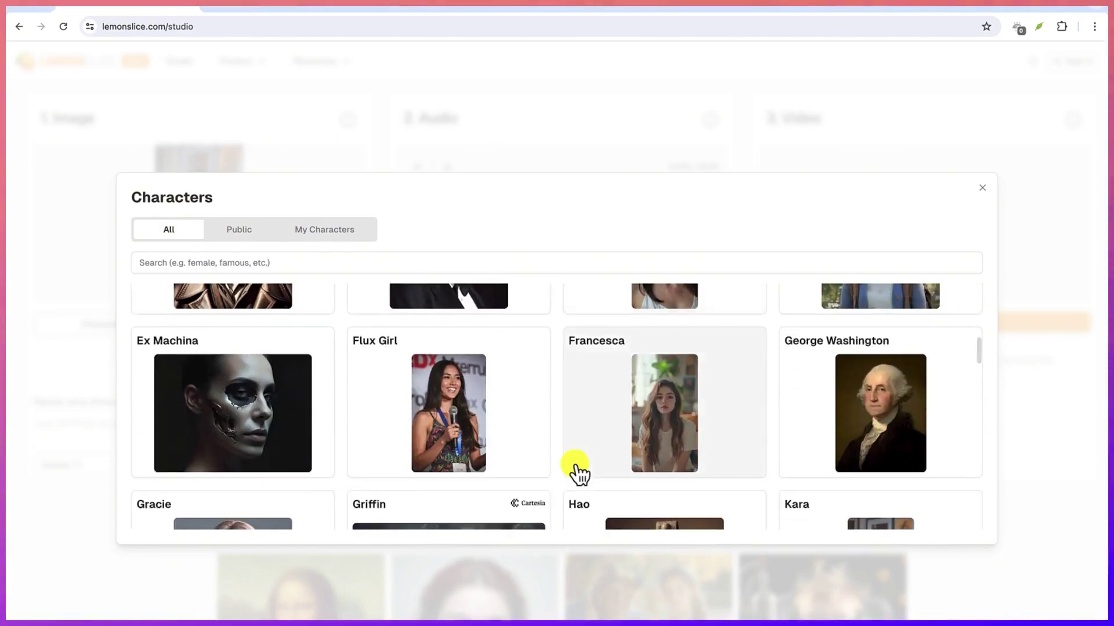
scroll(578, 473, "down", 2)
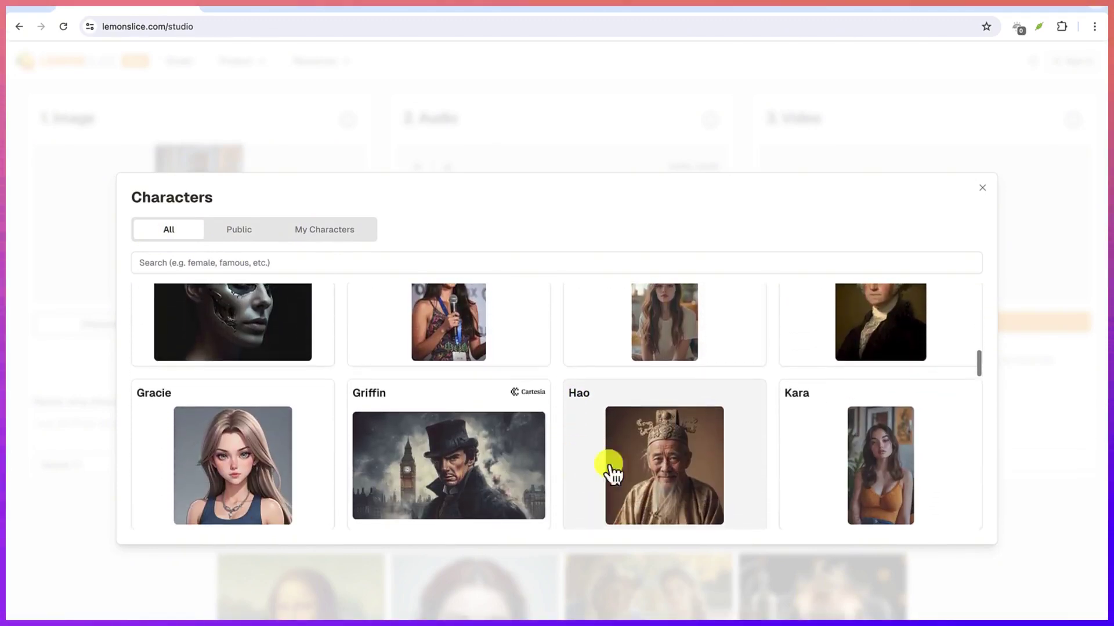
Pick Hao as the character and set the aspect ratio to Horizontal 16:9.
left_click(654, 480)
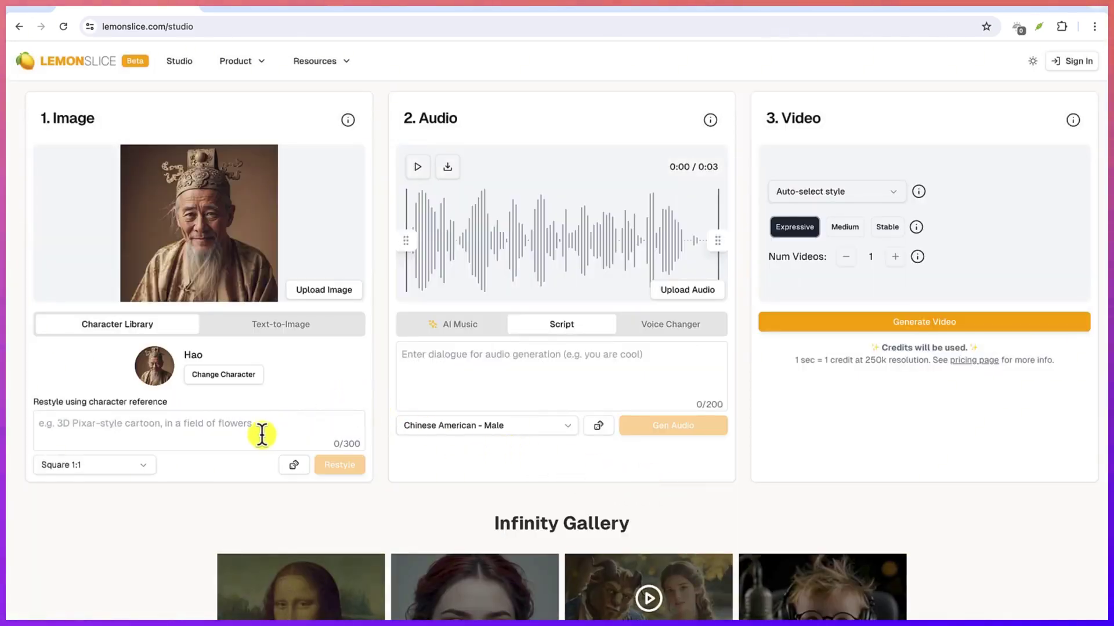
left_click(132, 466)
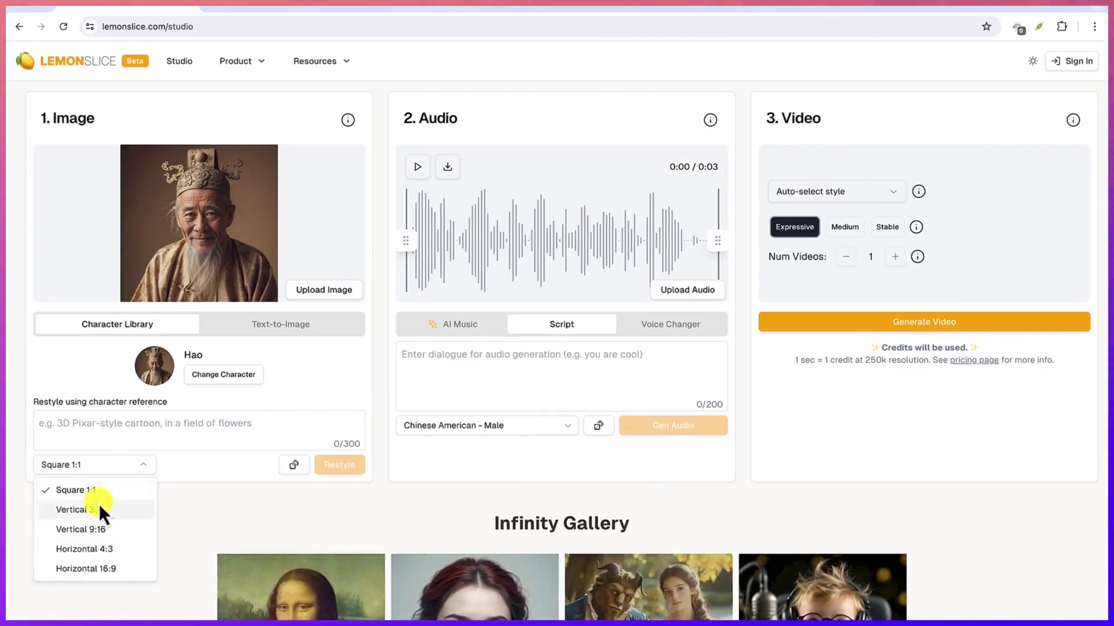
left_click(106, 569)
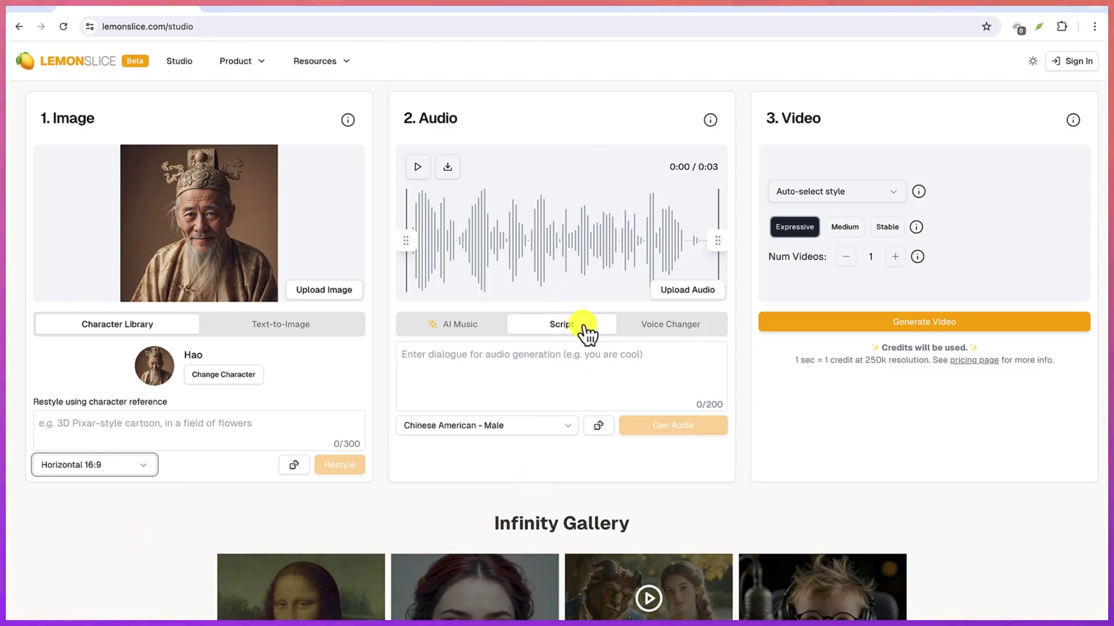
Enter the script 'Hello and welcome to my channel. Please remember to leave a like…'.
left_click(540, 369)
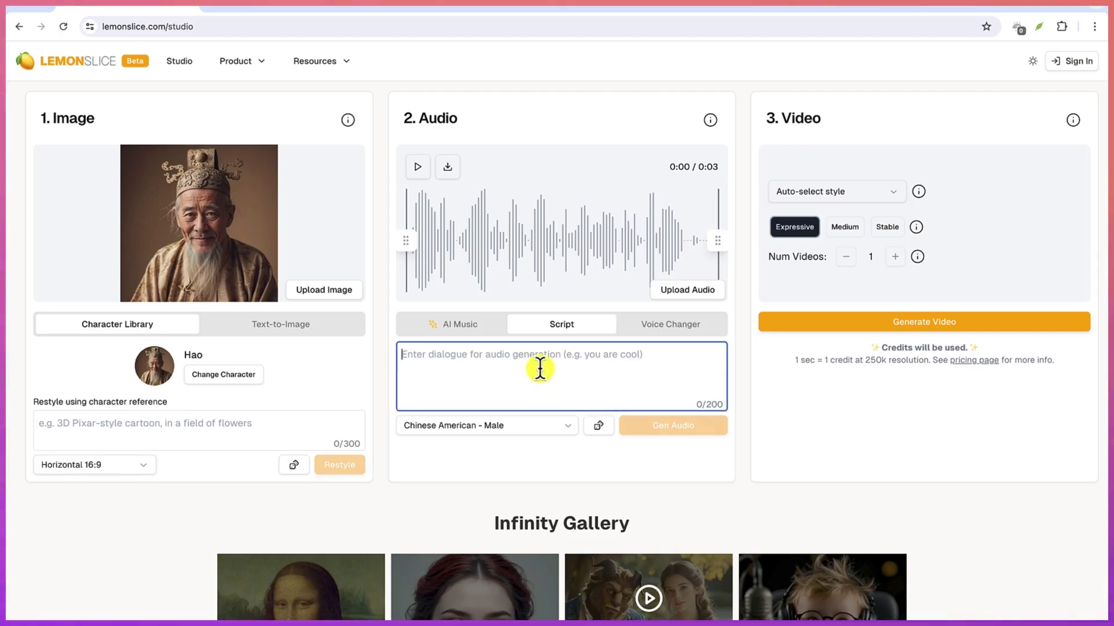
type("Hello and welcome to my channel")
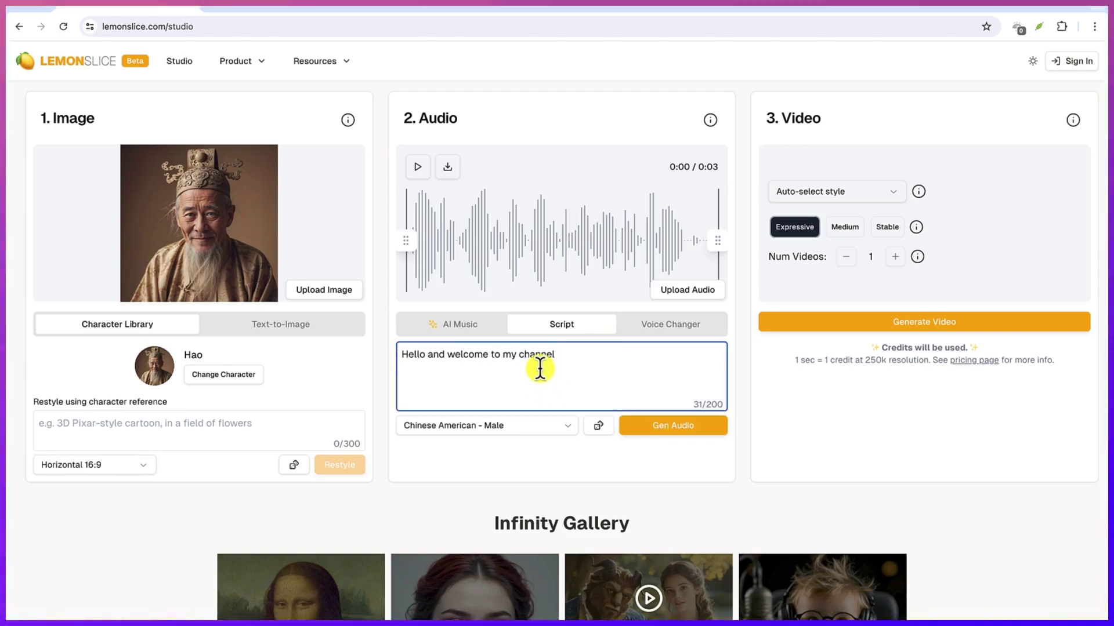
type(". Please remember to leave a like if you are en")
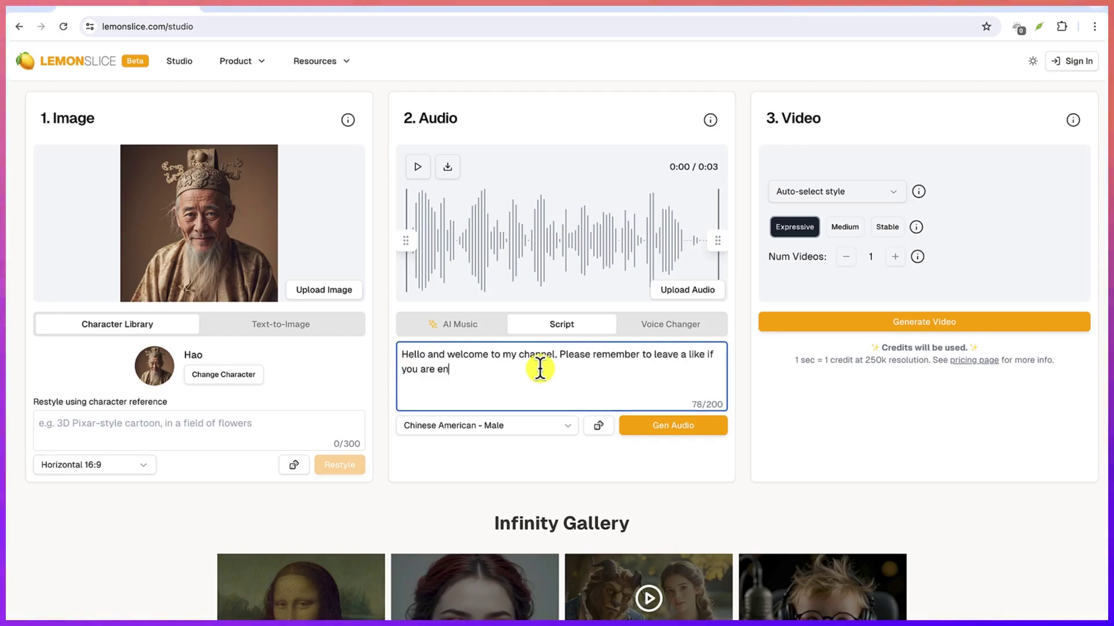
type("joying the video. Thank you.")
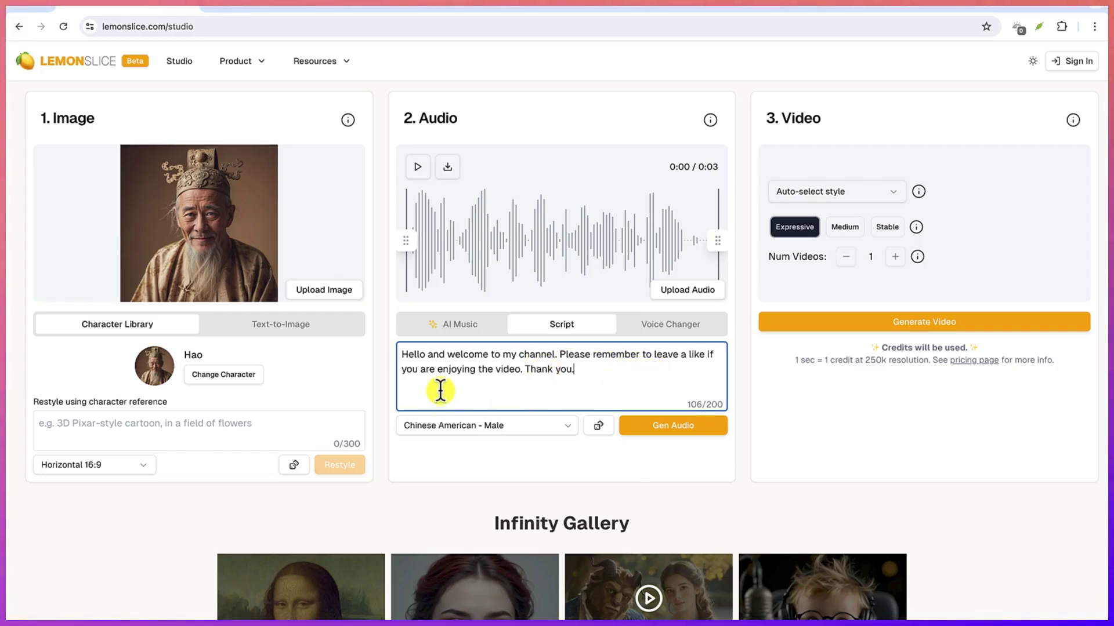
Browse the voice list and preview the African American - Male voice.
left_click(477, 438)
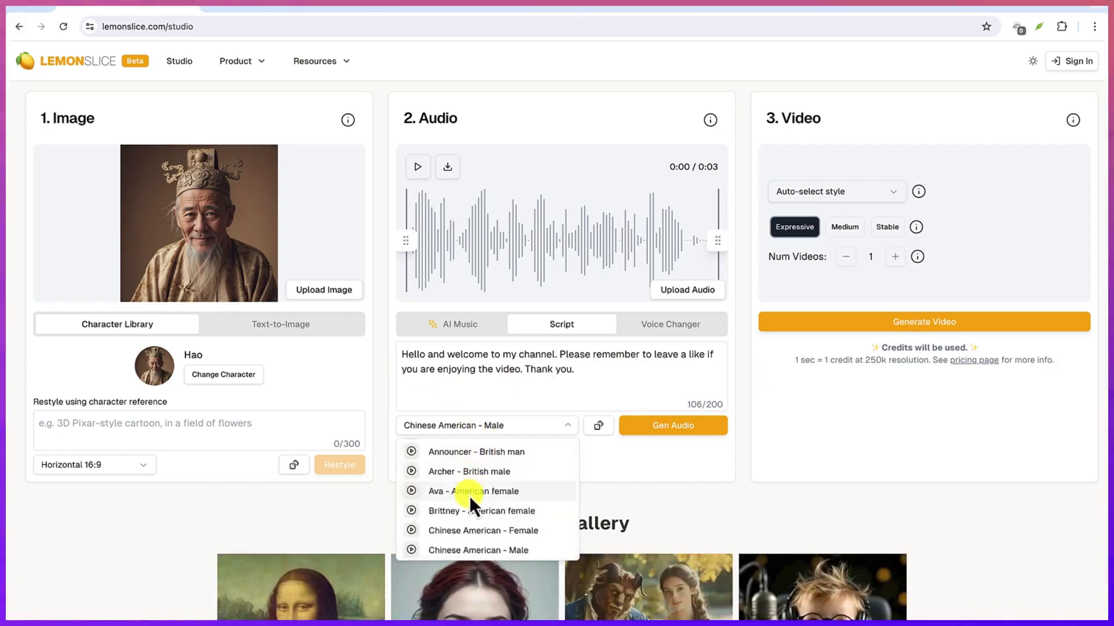
scroll(469, 495, "up", 5)
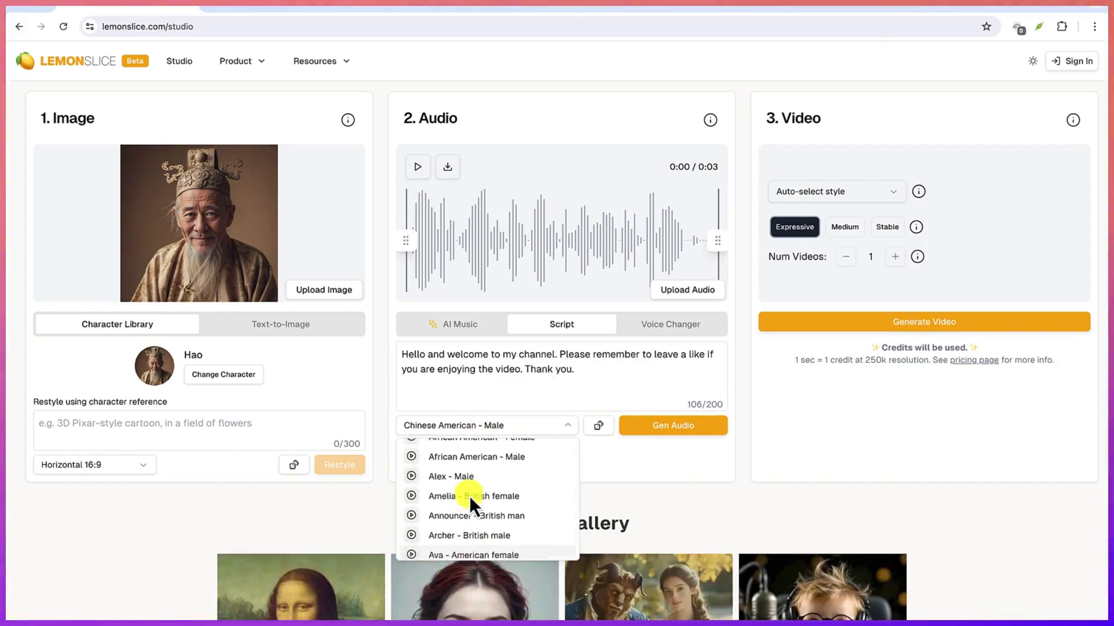
scroll(469, 496, "down", 5)
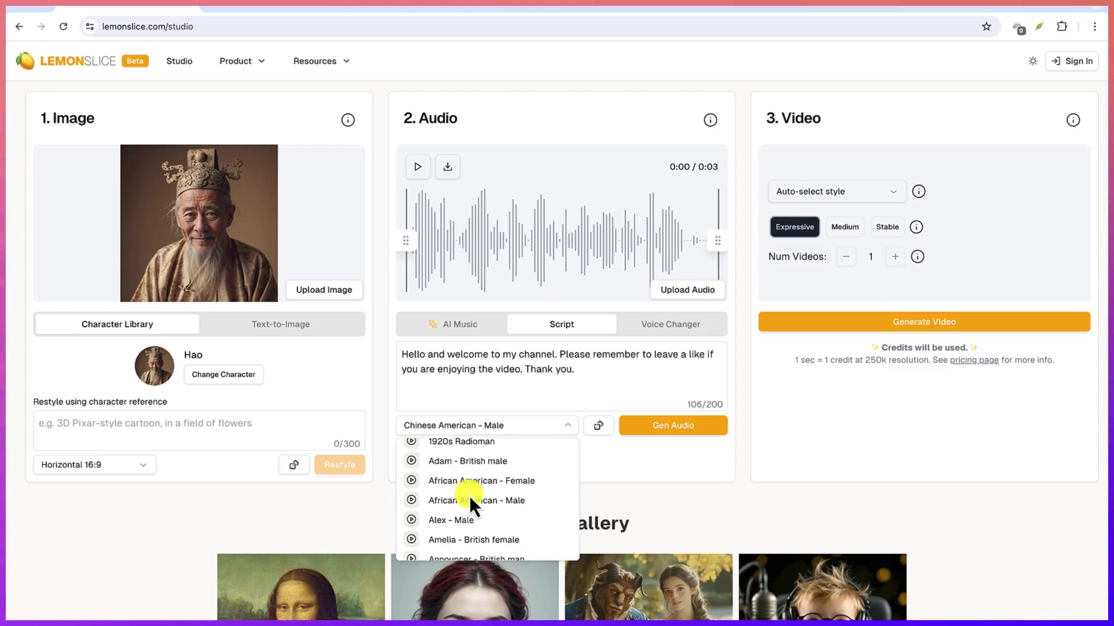
scroll(469, 496, "down", 2)
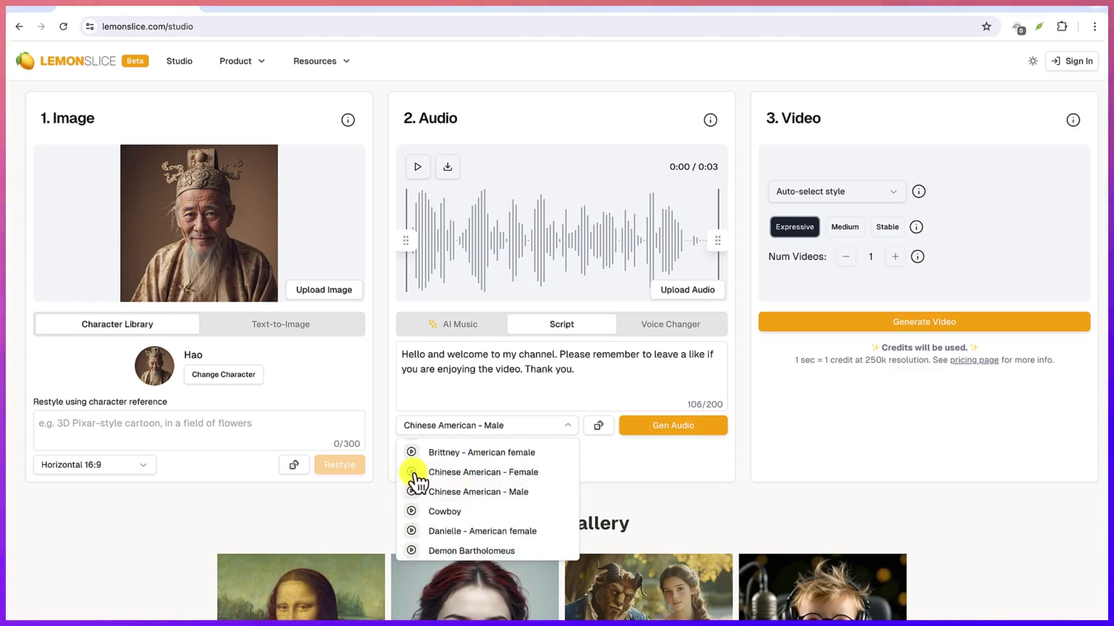
scroll(429, 487, "up", 1)
scroll(427, 481, "down", 3)
scroll(427, 480, "up", 5)
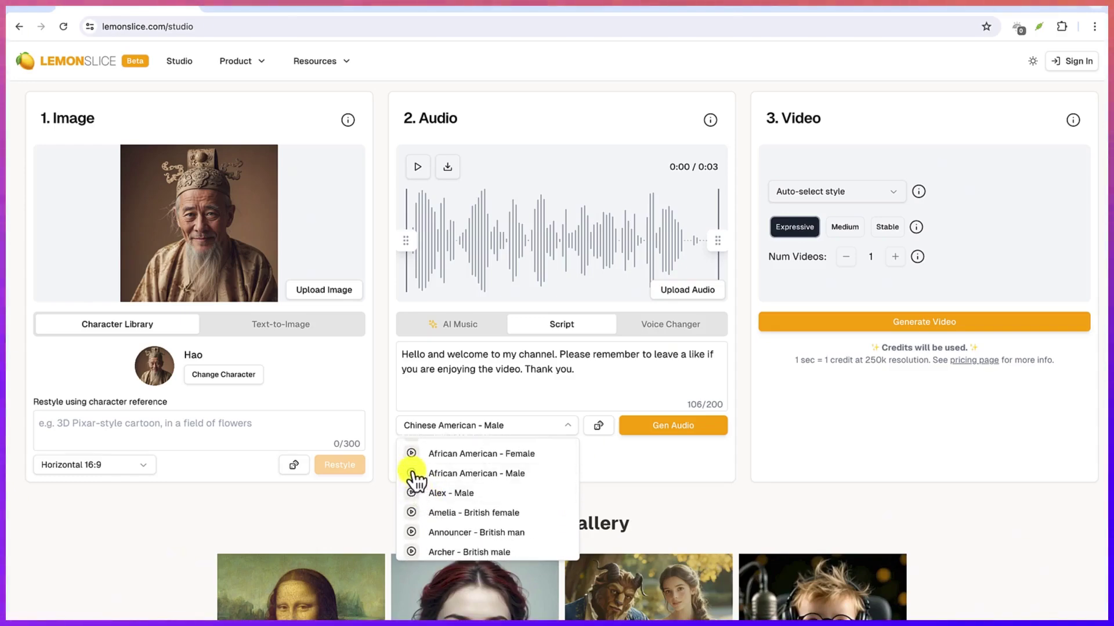
left_click(413, 473)
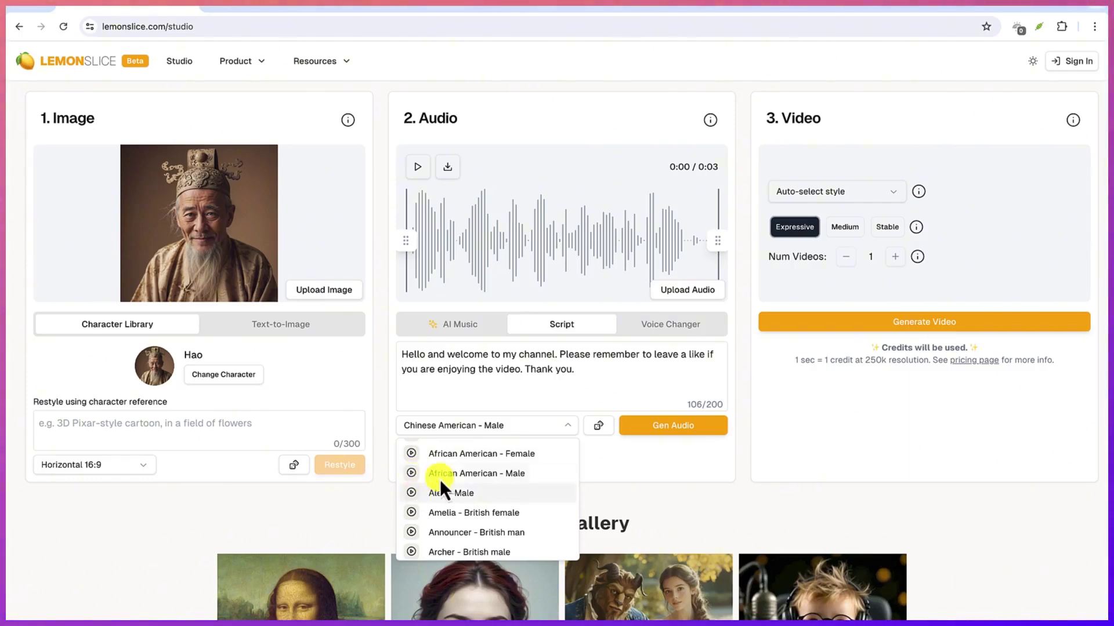
Select the Nigerian - Female voice, request audio generation, and continue signing in with Google.
scroll(459, 495, "down", 1)
scroll(458, 495, "down", 3)
scroll(459, 495, "down", 4)
scroll(458, 495, "down", 5)
scroll(458, 495, "down", 2)
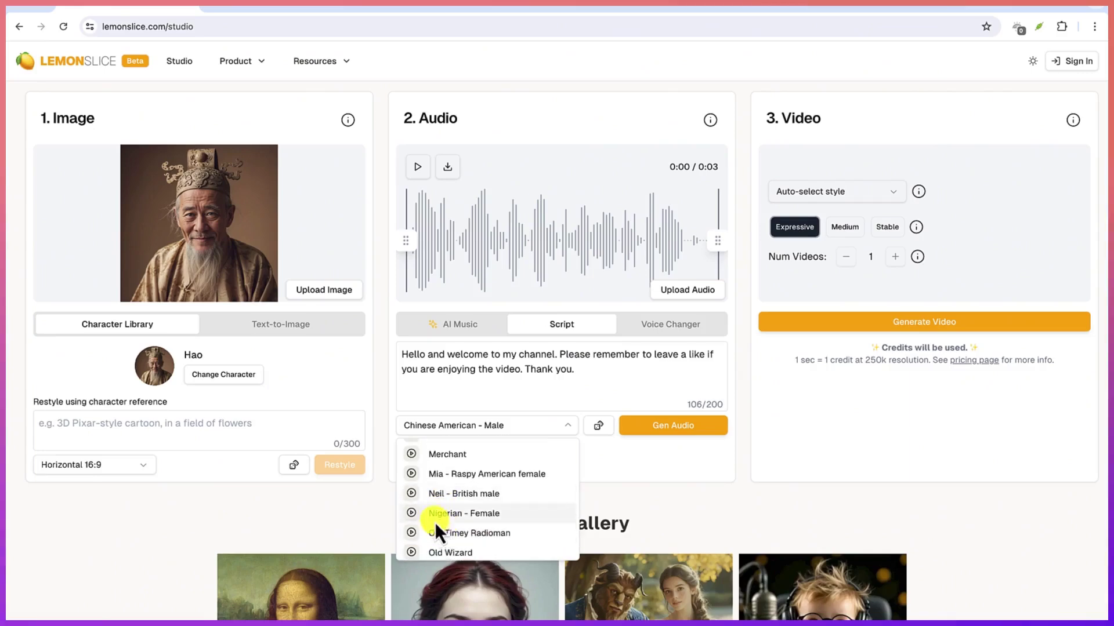
left_click(435, 519)
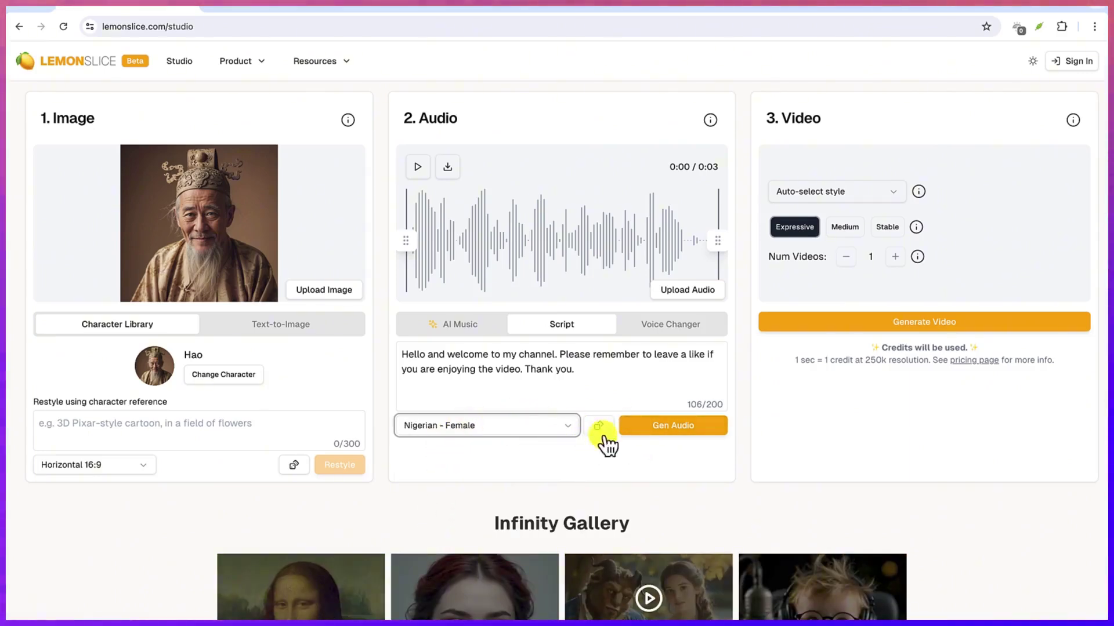
left_click(635, 432)
left_click(584, 316)
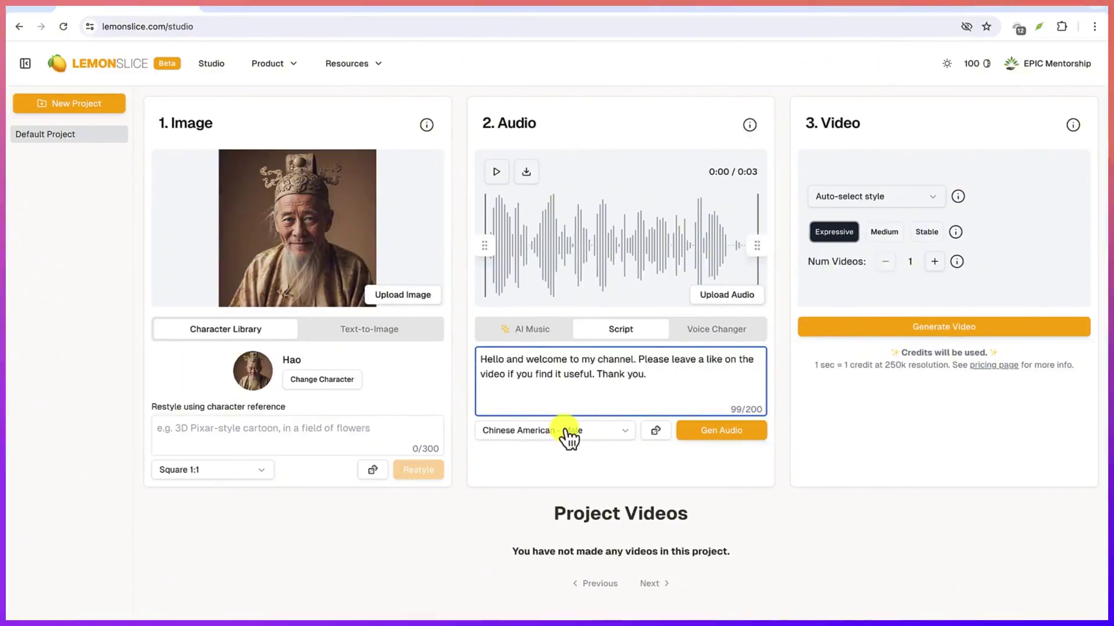
Reselect Nigerian - Female, generate the 6-second script audio, and play it back.
left_click(565, 431)
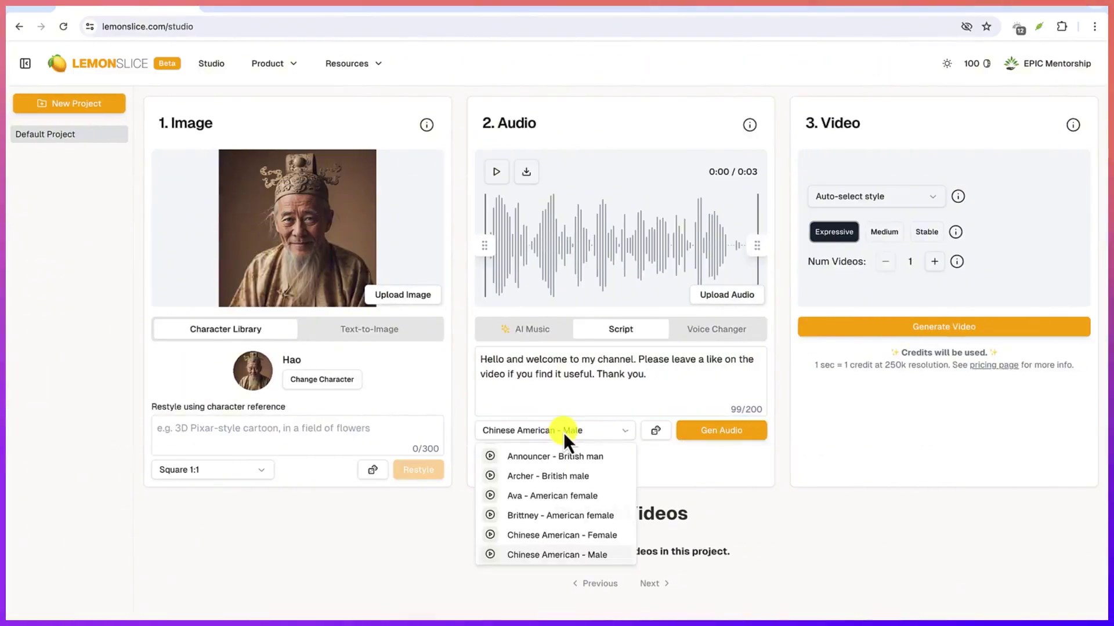
scroll(565, 508, "down", 8)
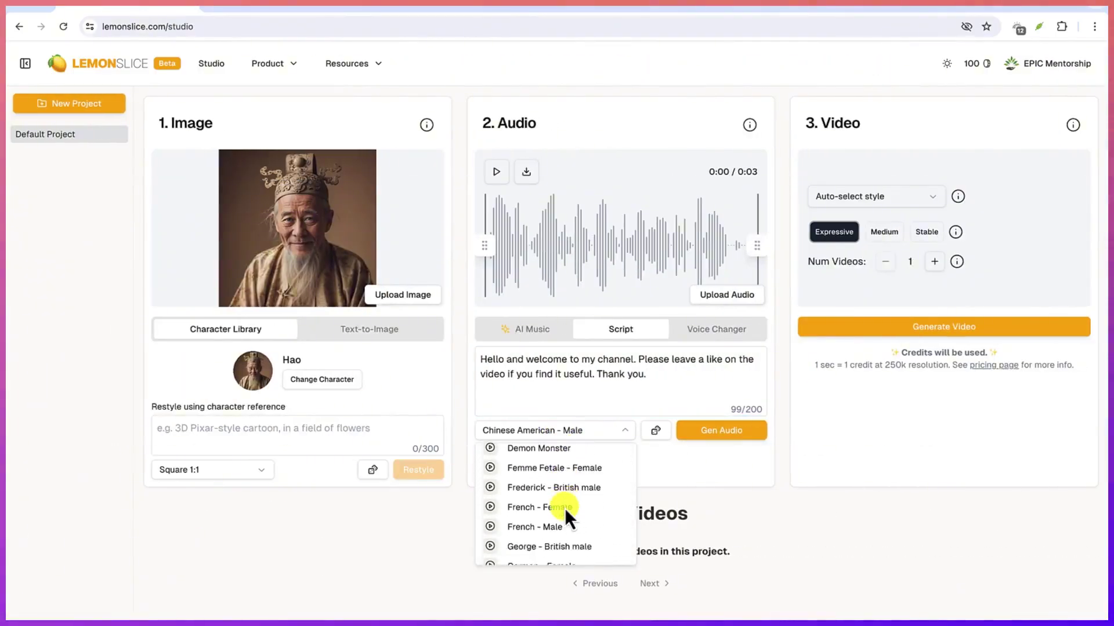
scroll(565, 509, "down", 5)
left_click(562, 500)
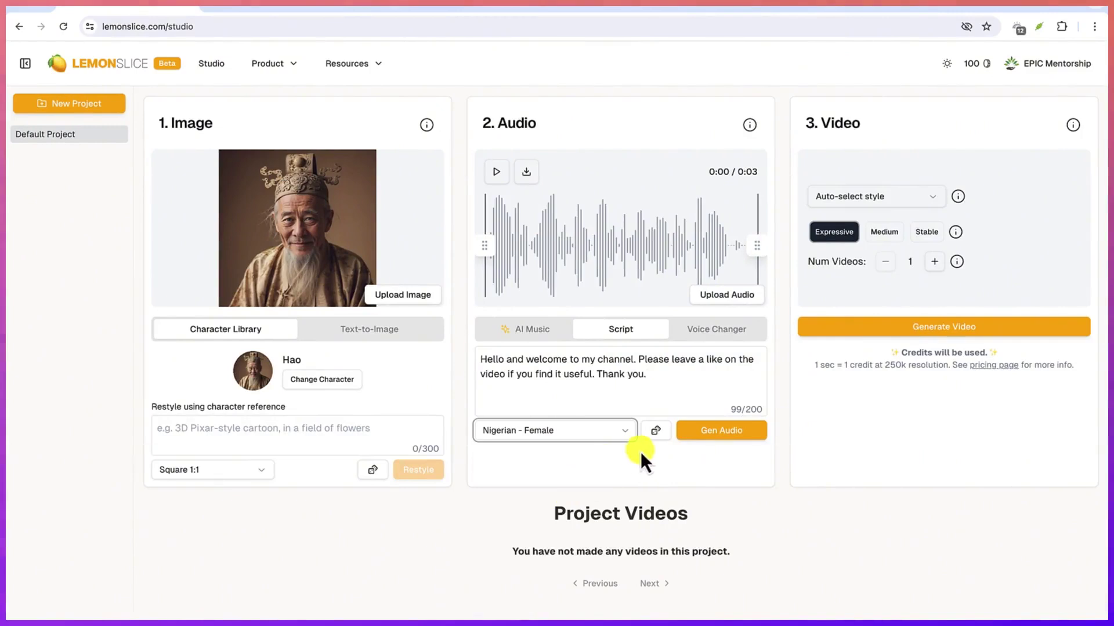
left_click(714, 432)
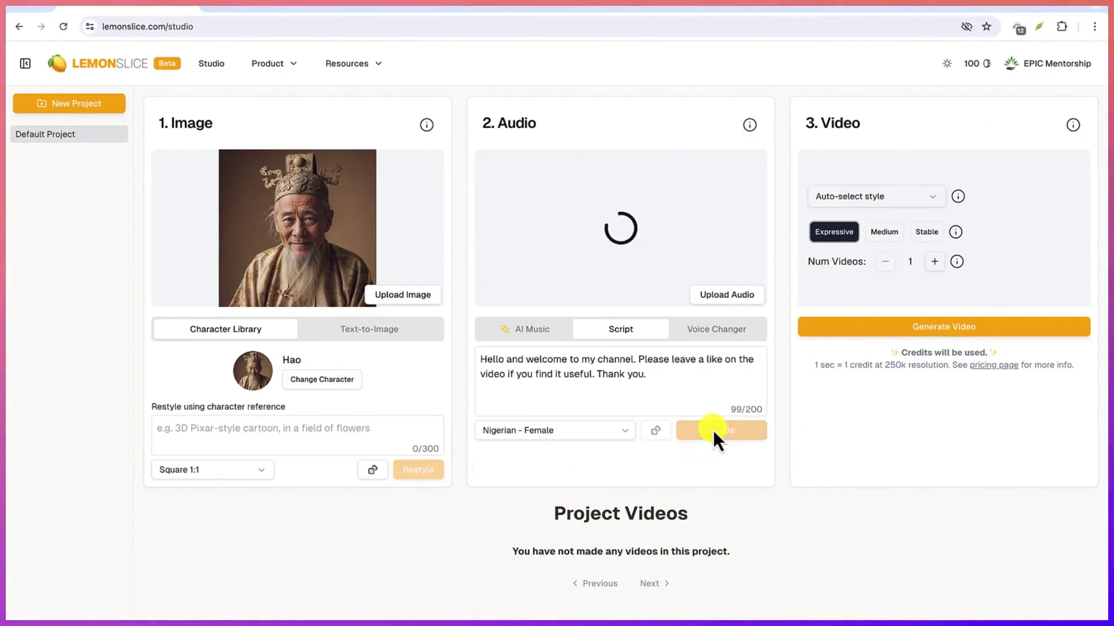
left_click(495, 174)
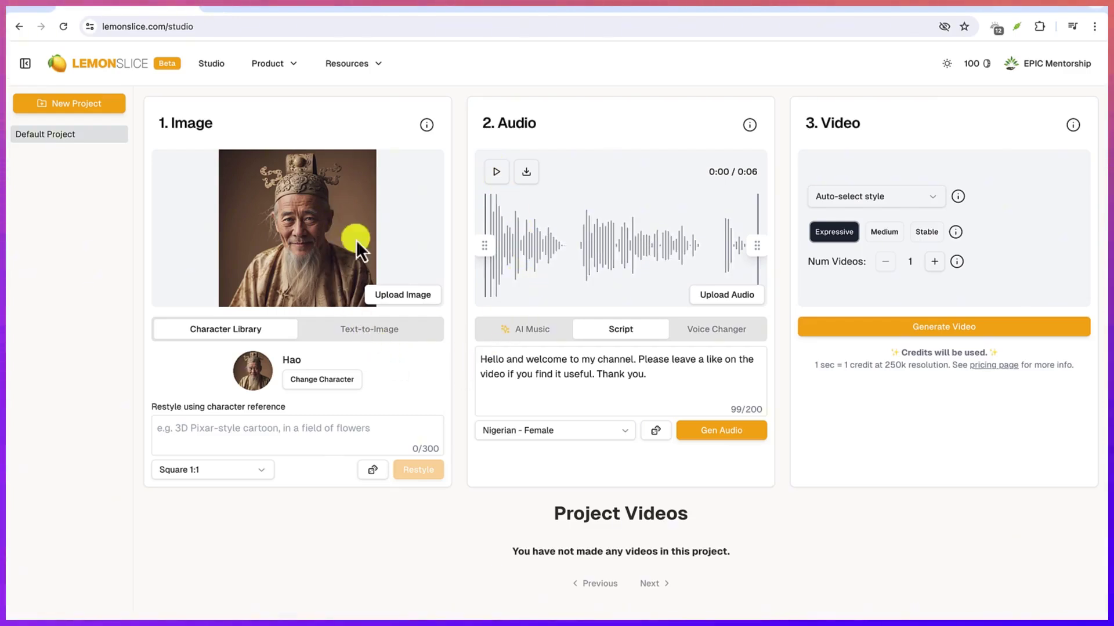
Change the video's aspect ratio from Square 1:1 to Horizontal 16:9.
left_click(247, 473)
left_click(232, 569)
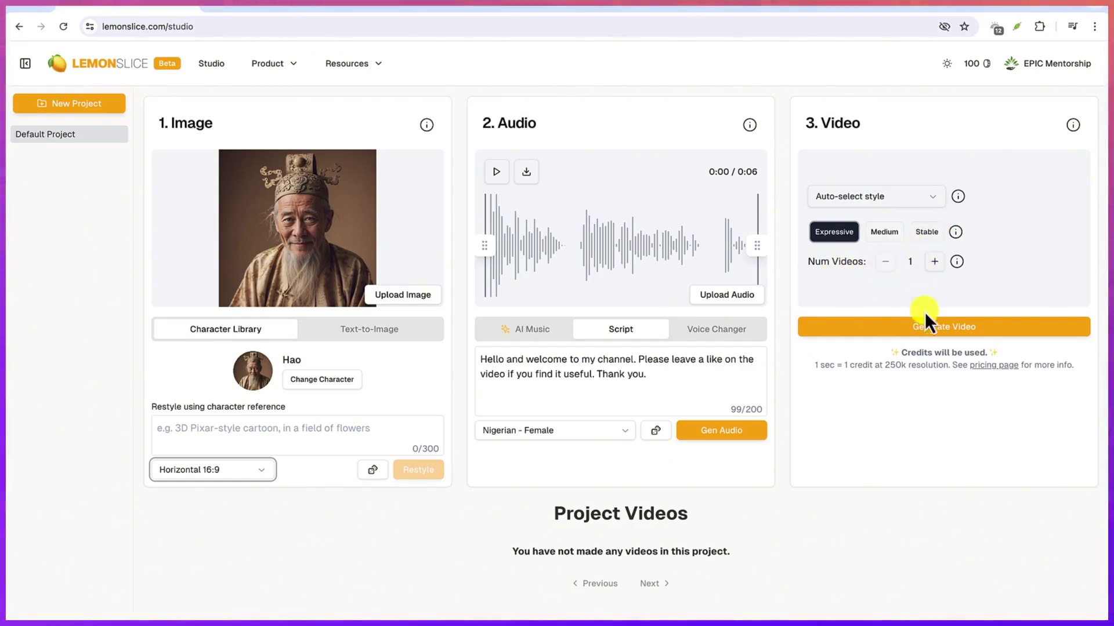
Keep Auto-select style and generate Hao's talking video into Project Videos.
left_click(888, 197)
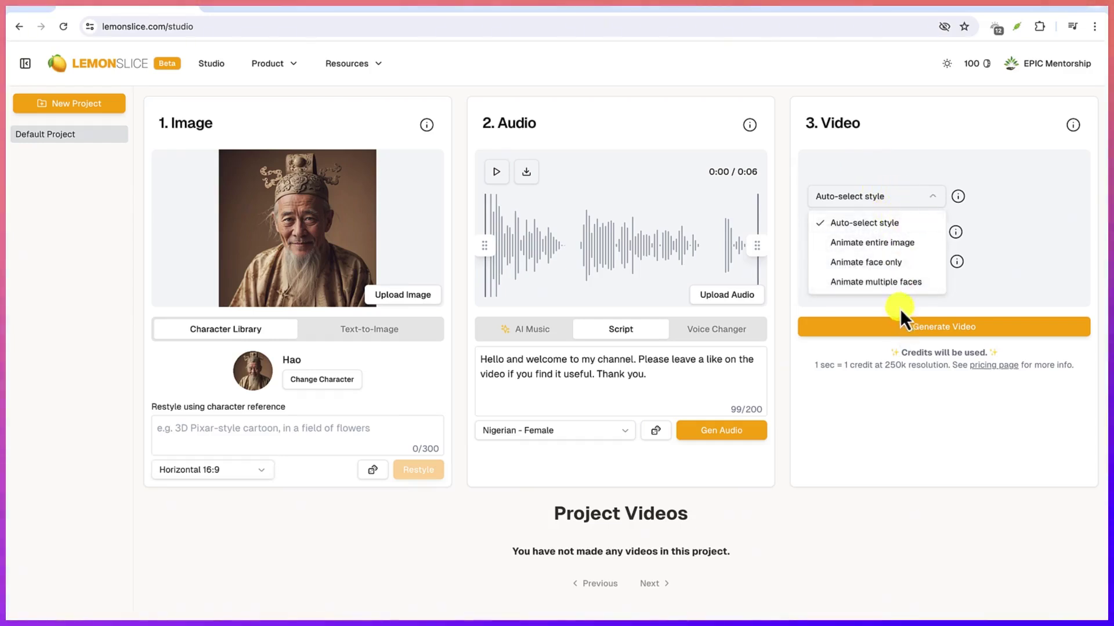
left_click(894, 223)
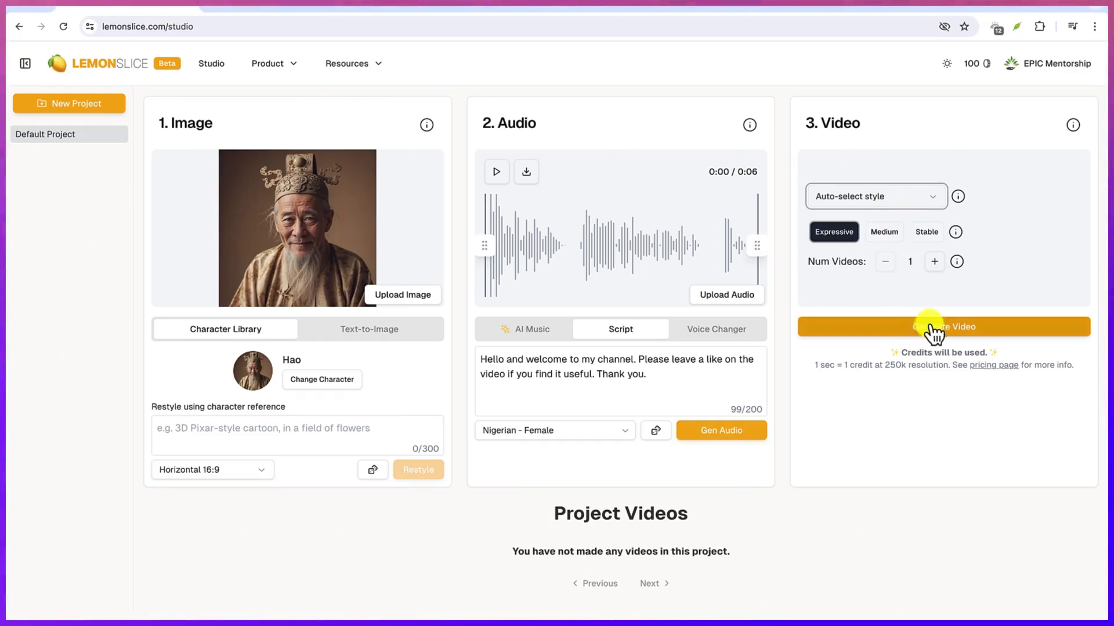
left_click(928, 329)
scroll(760, 564, "down", 1)
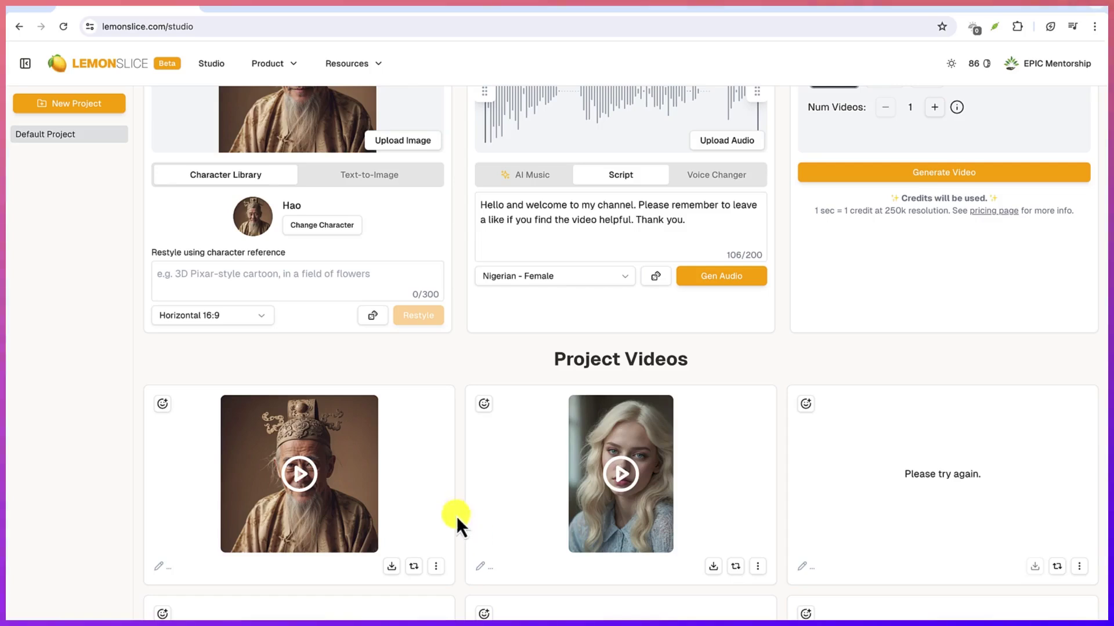
Play the finished Hao video from 0:00 and watch it full screen.
left_click(300, 481)
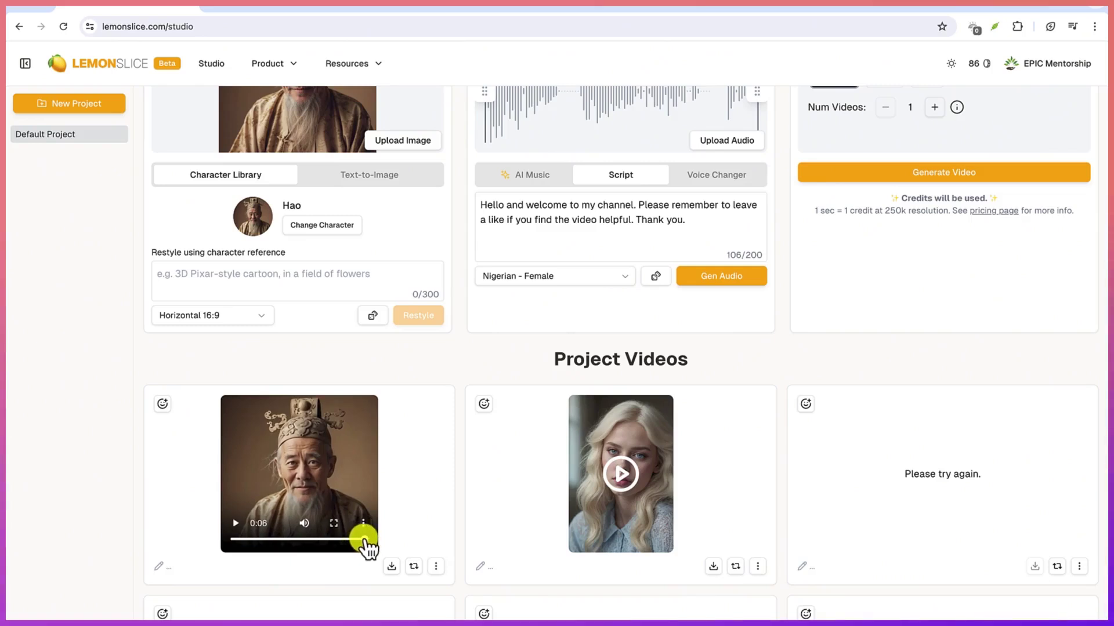
left_click_drag(359, 550, 233, 541)
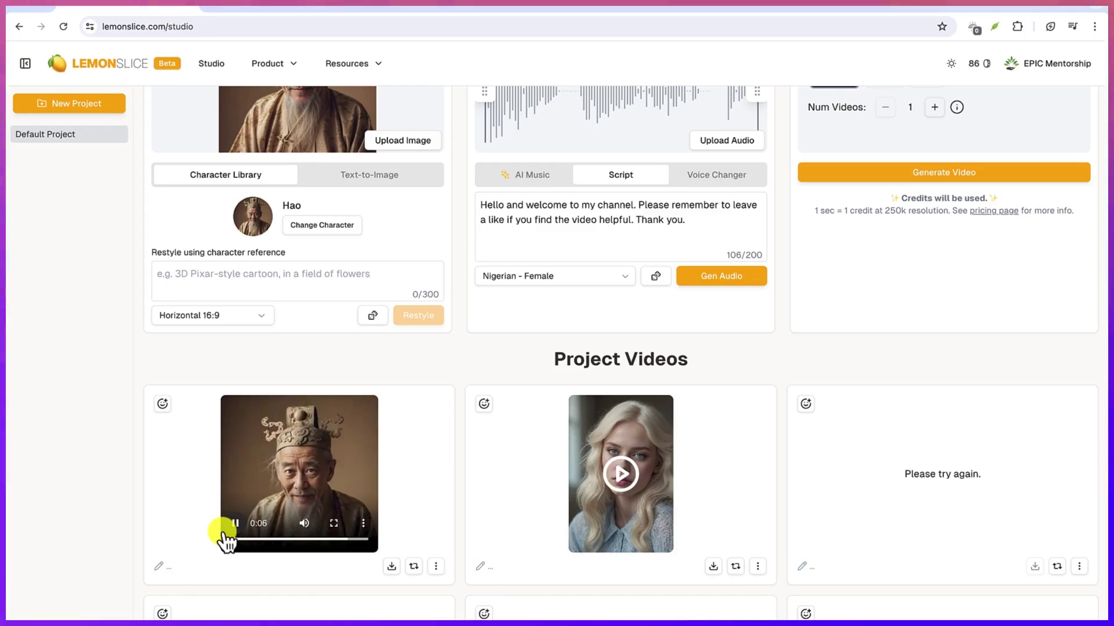
left_click(335, 524)
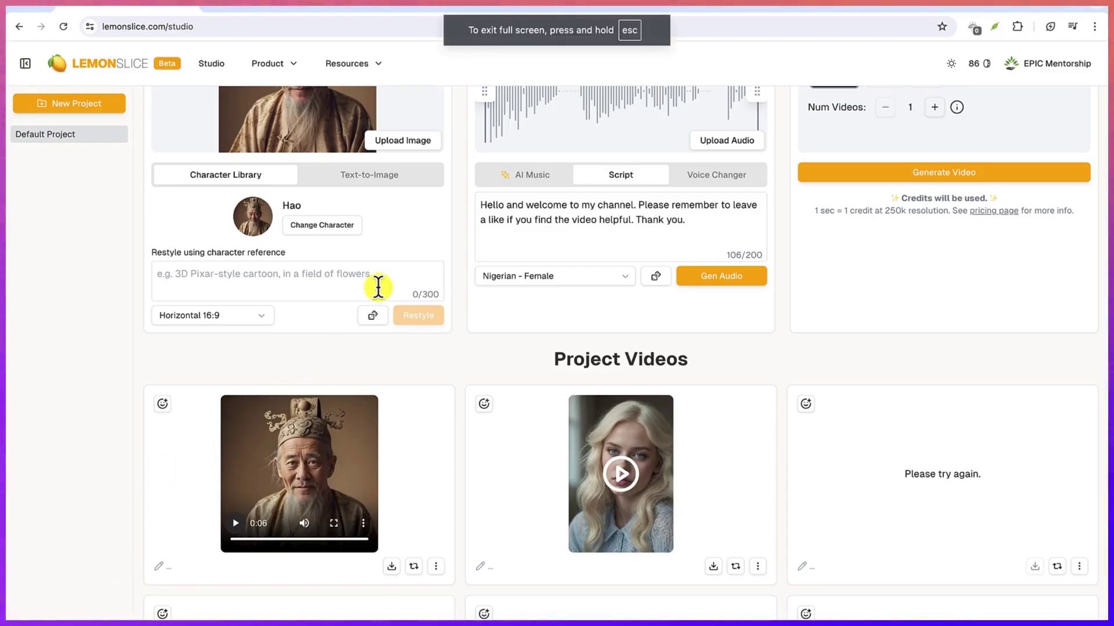
scroll(498, 287, "up", 3)
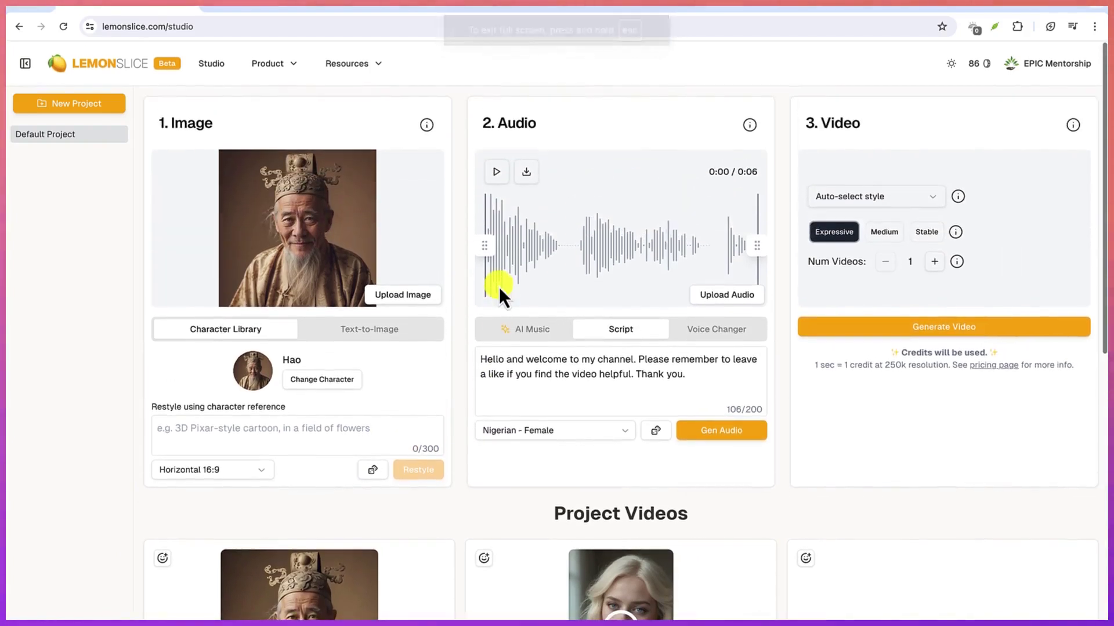